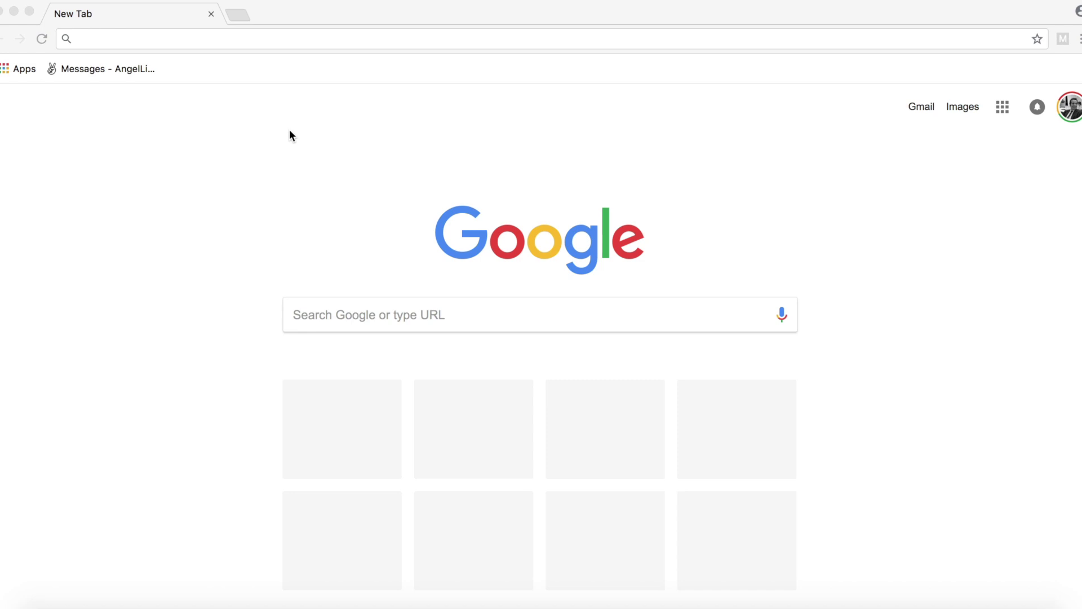
Load the QuickSell web app at web.quicksell.co in Chrome
click(323, 38)
text(web.quicksell.co)
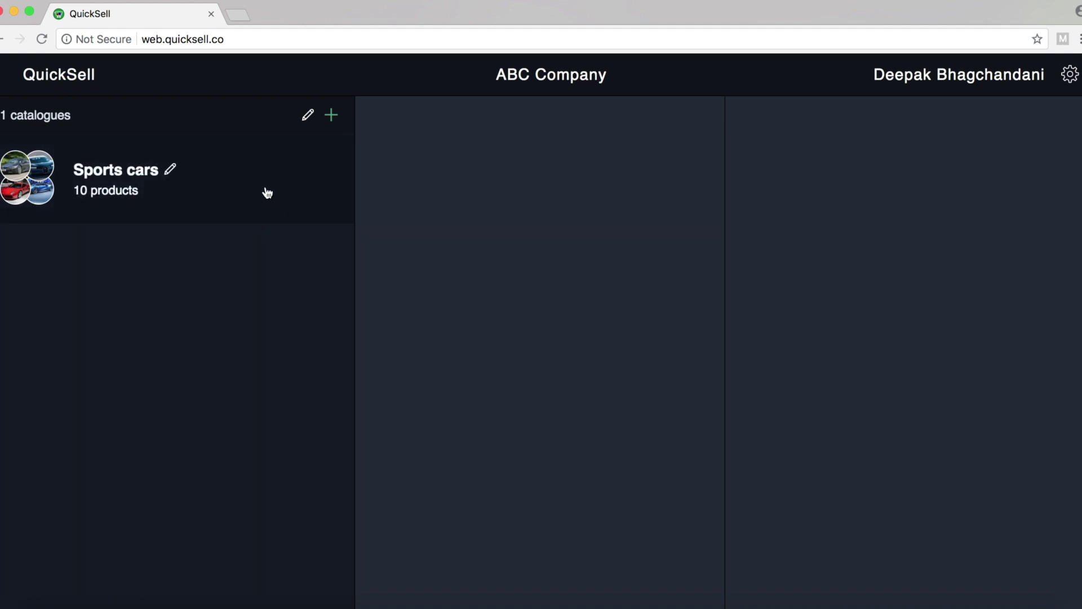
Create a new catalogue named 'Fast cars'
click(332, 116)
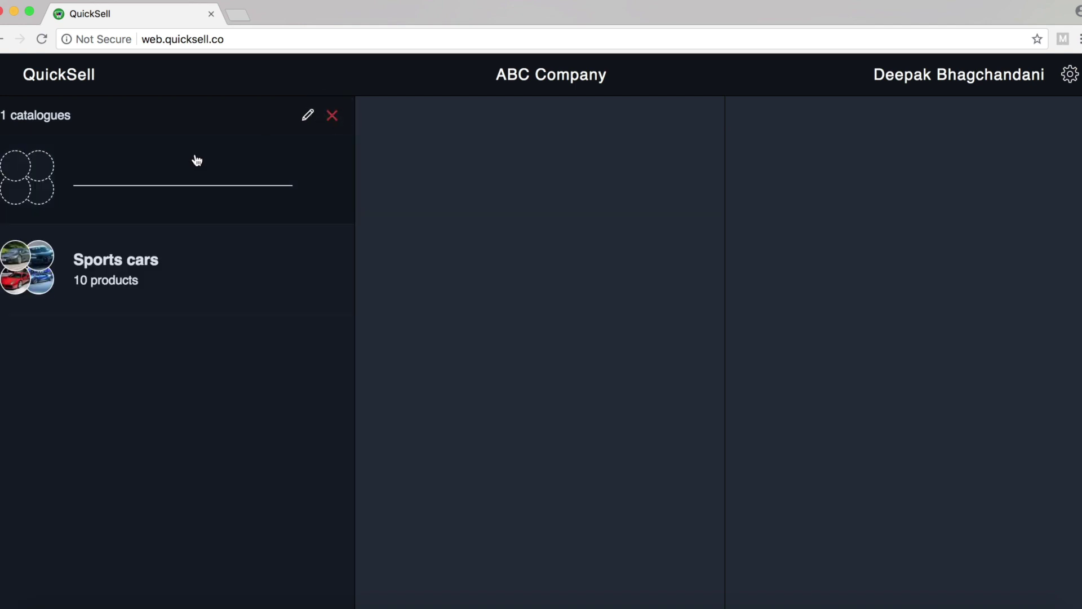
text(Fast cars)
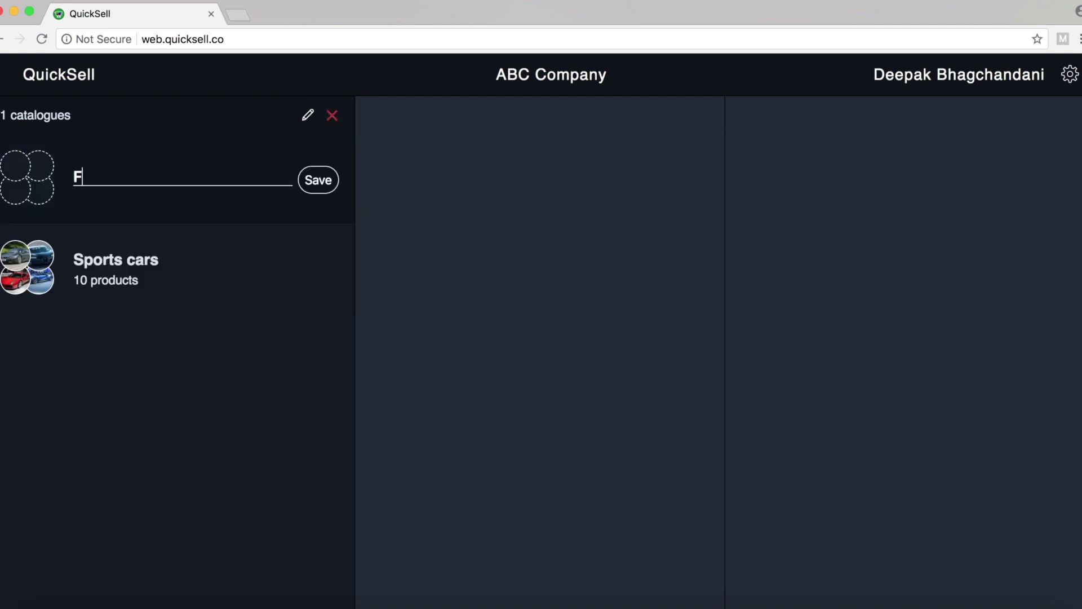
click(319, 180)
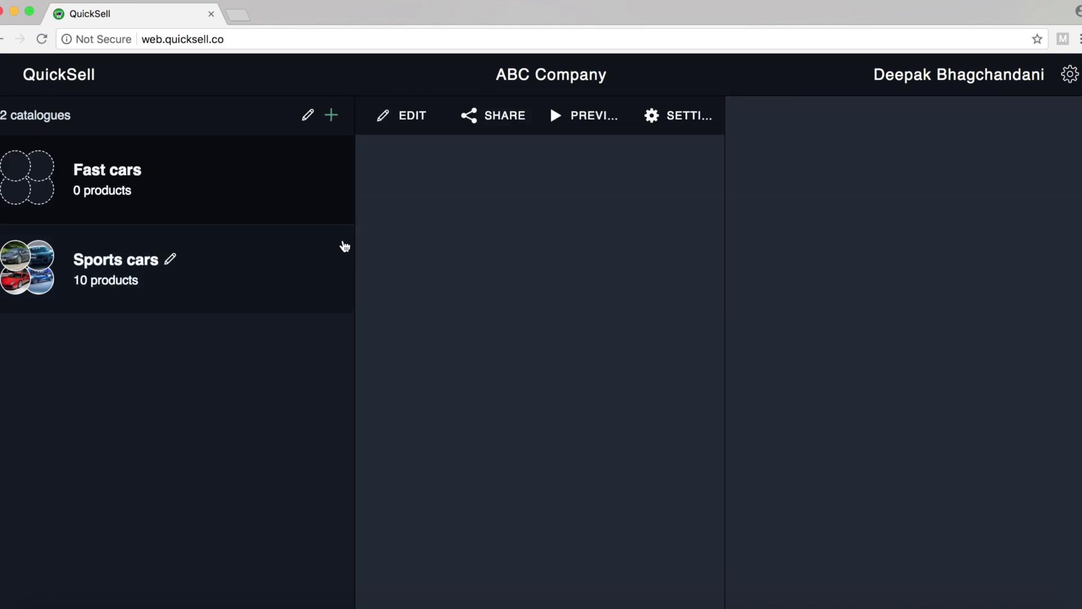
Glance at Sports cars, then open the empty Fast cars catalogue alongside a Finder window
click(237, 276)
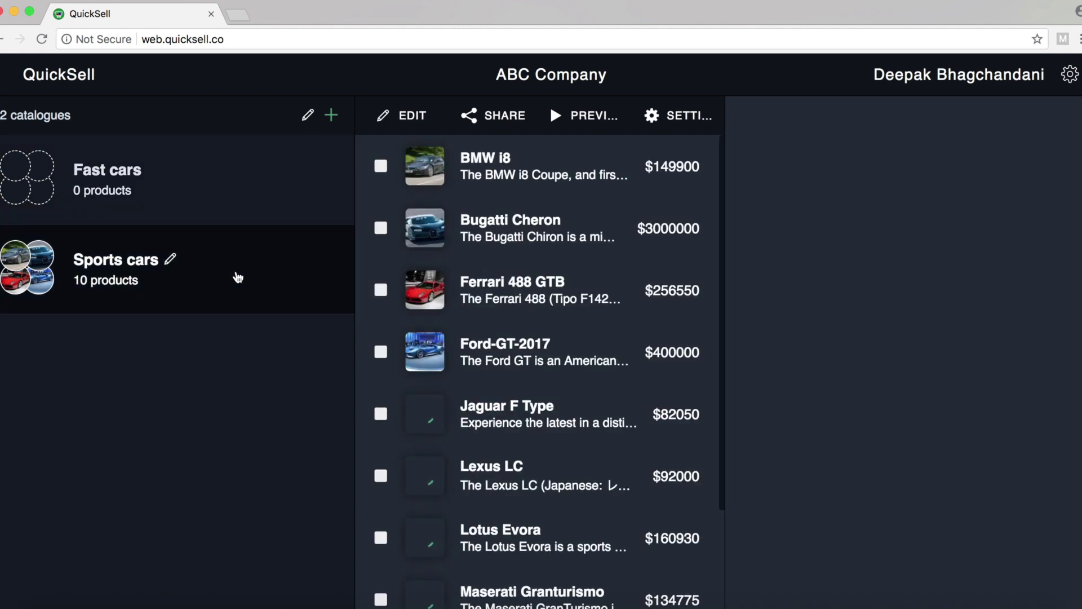
click(242, 177)
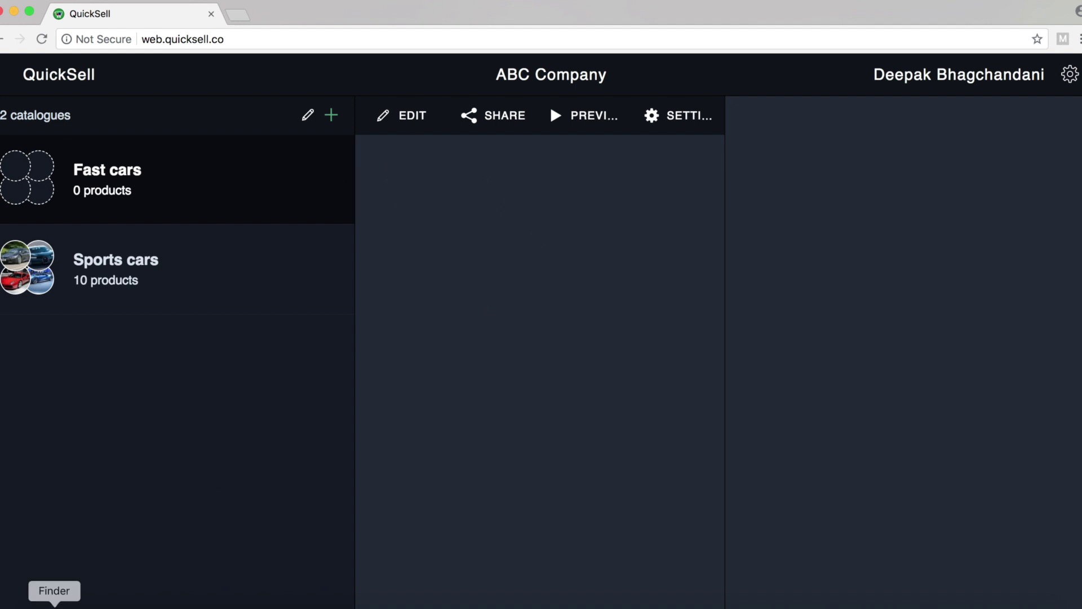
click(55, 604)
Drag all ten car JPGs from Finder's Fast cars folder onto the Fast cars catalogue
drag(790, 177, 691, 238)
click(745, 295)
double_click(750, 297)
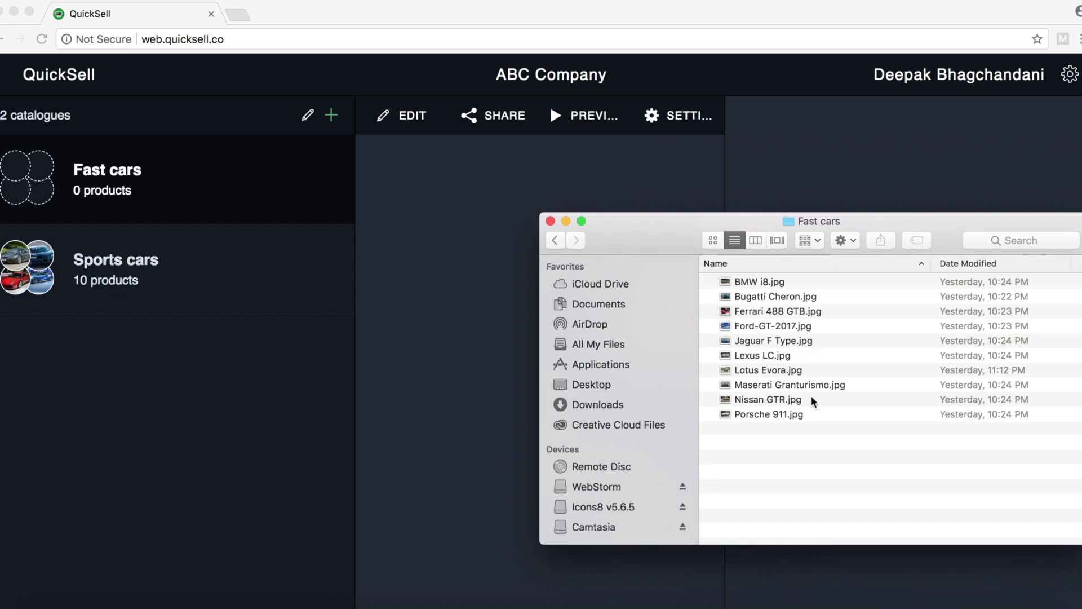
drag(773, 475, 765, 275)
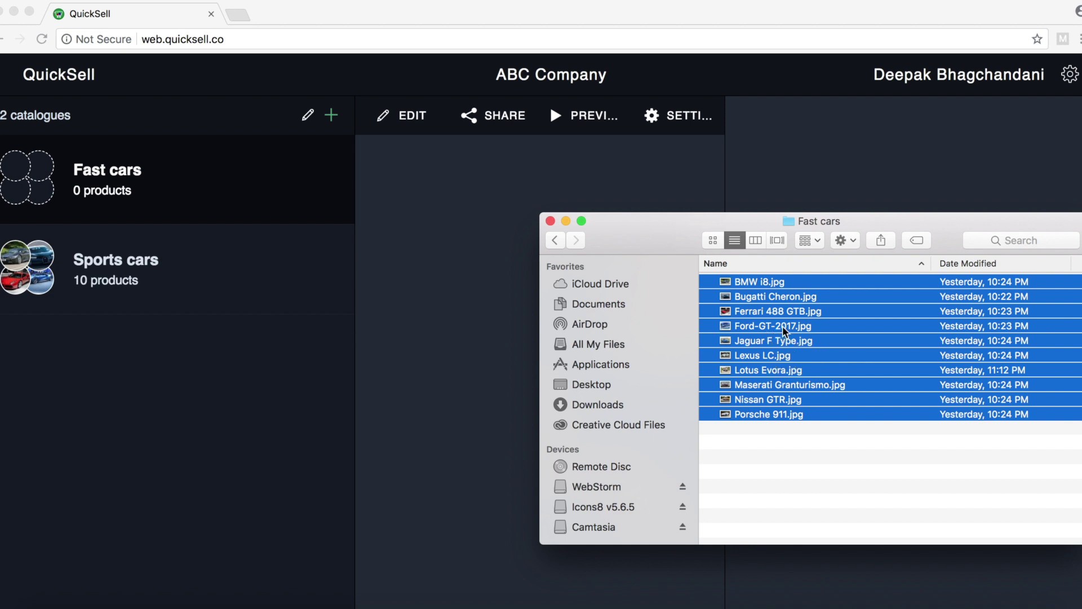
drag(782, 326, 512, 293)
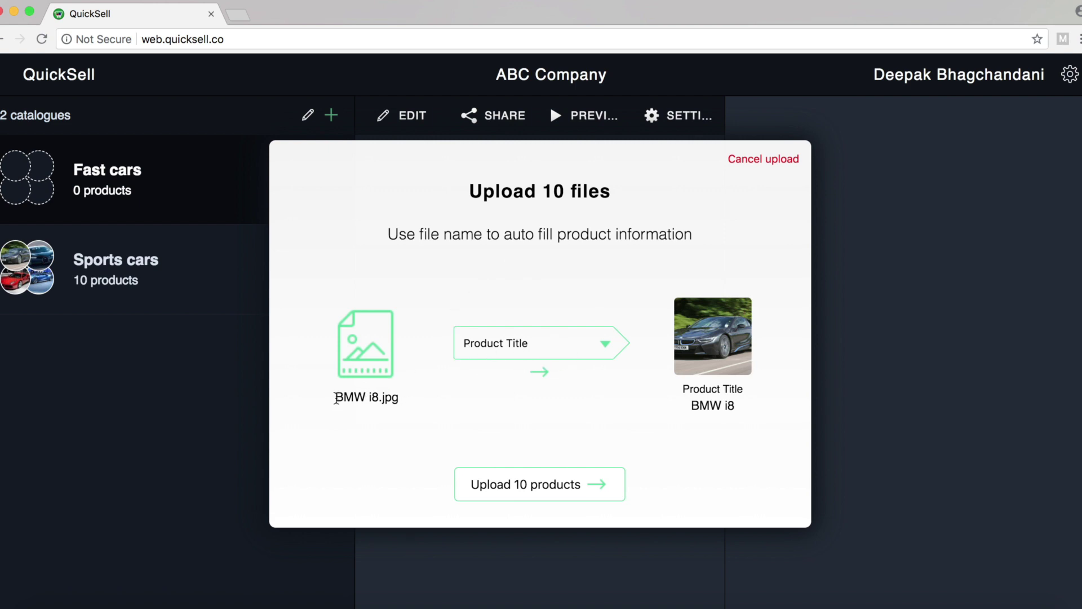
Keep file names mapped to Product Title and upload the 10 products
click(534, 338)
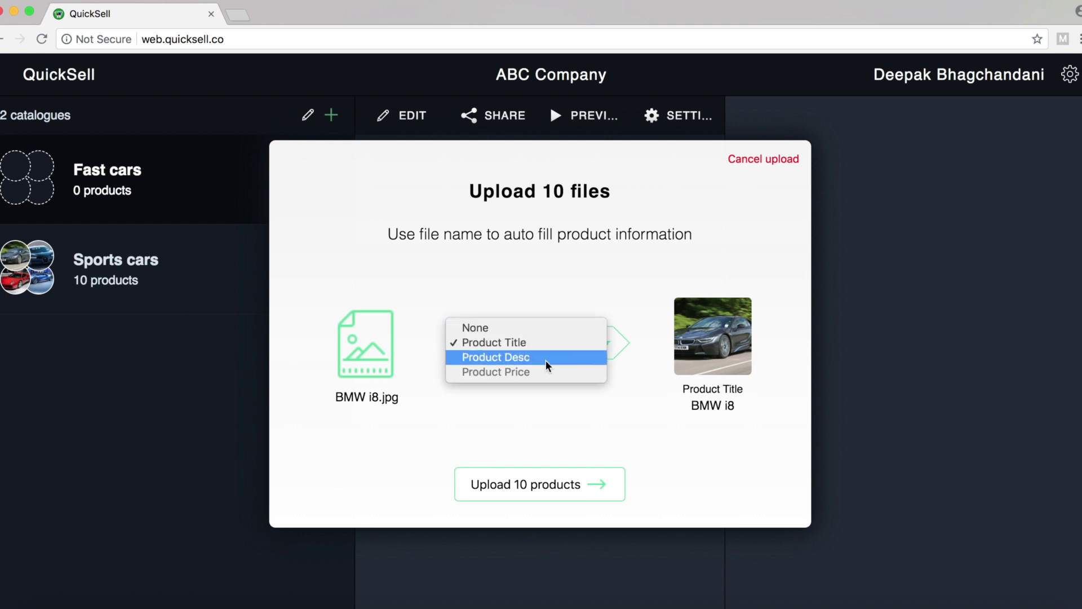
click(505, 358)
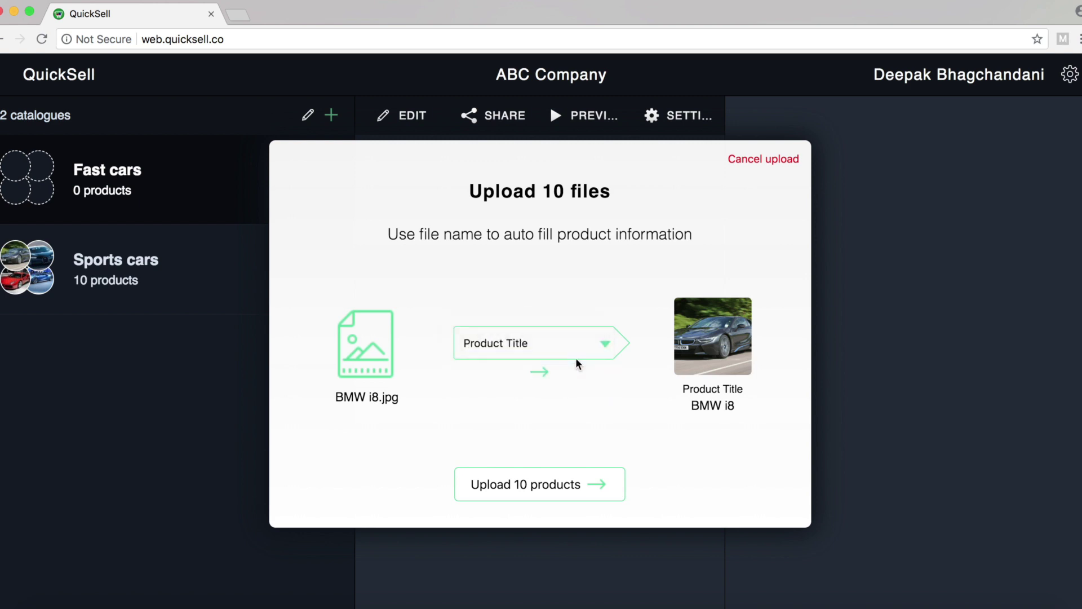
click(595, 343)
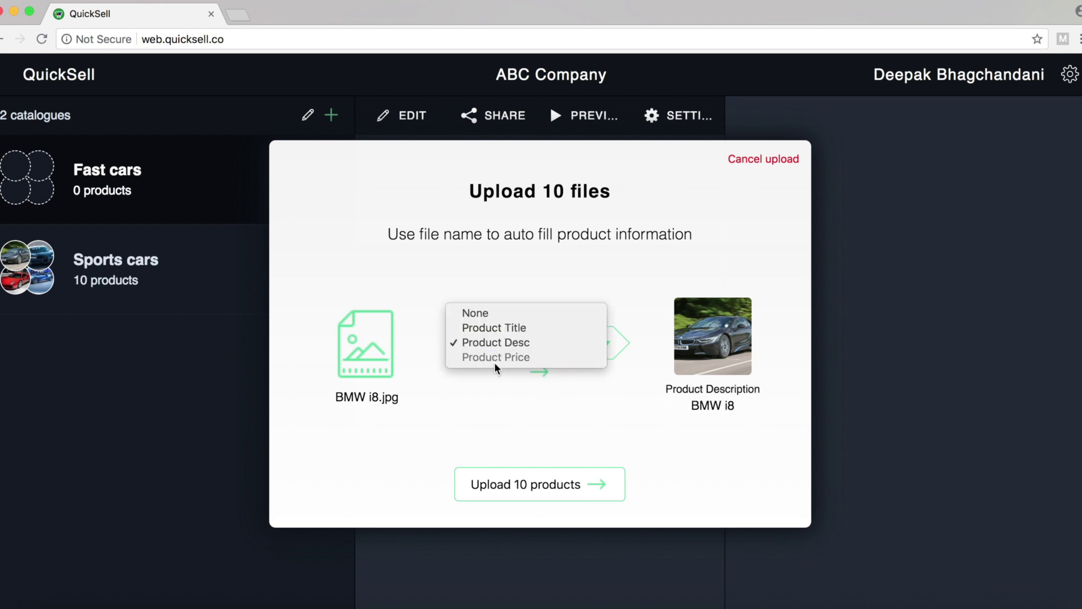
click(512, 328)
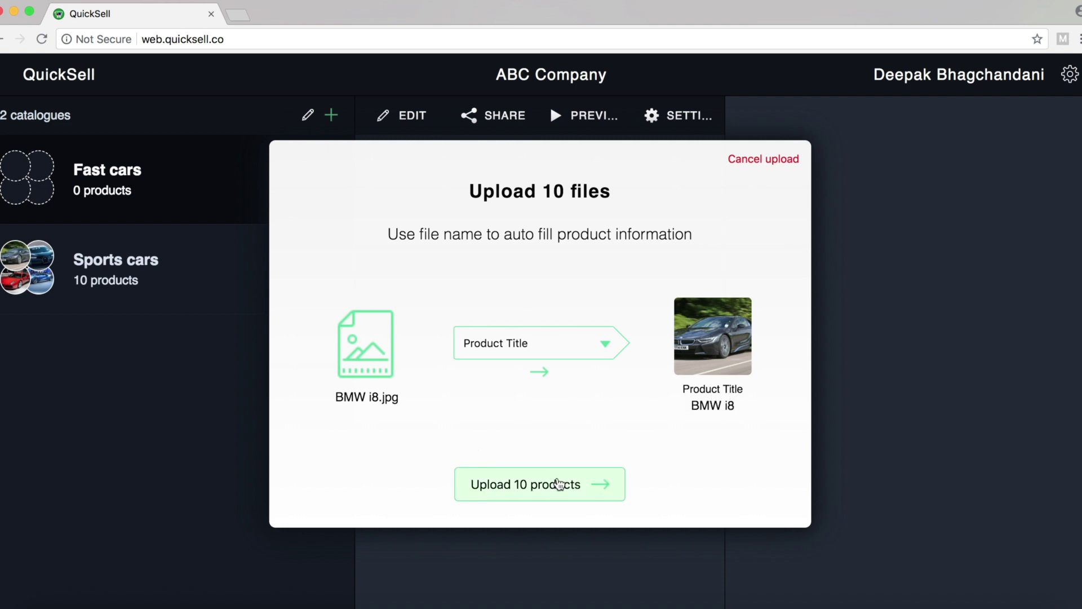
click(536, 489)
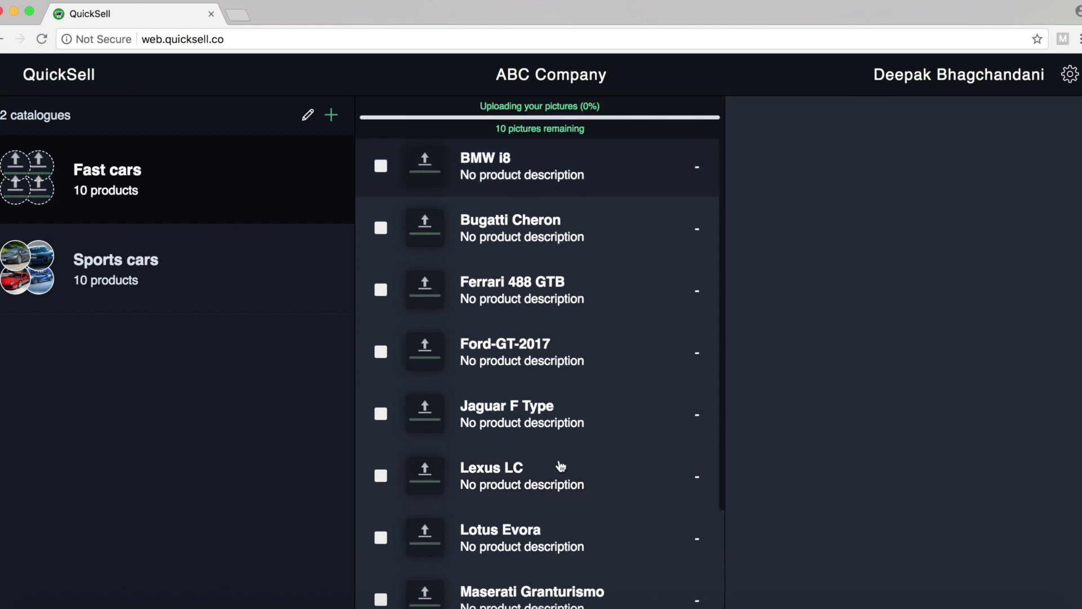
Wait for the ten car pictures to finish uploading, then open Ferrari 488 GTB's details
scroll(560, 459, down, 3)
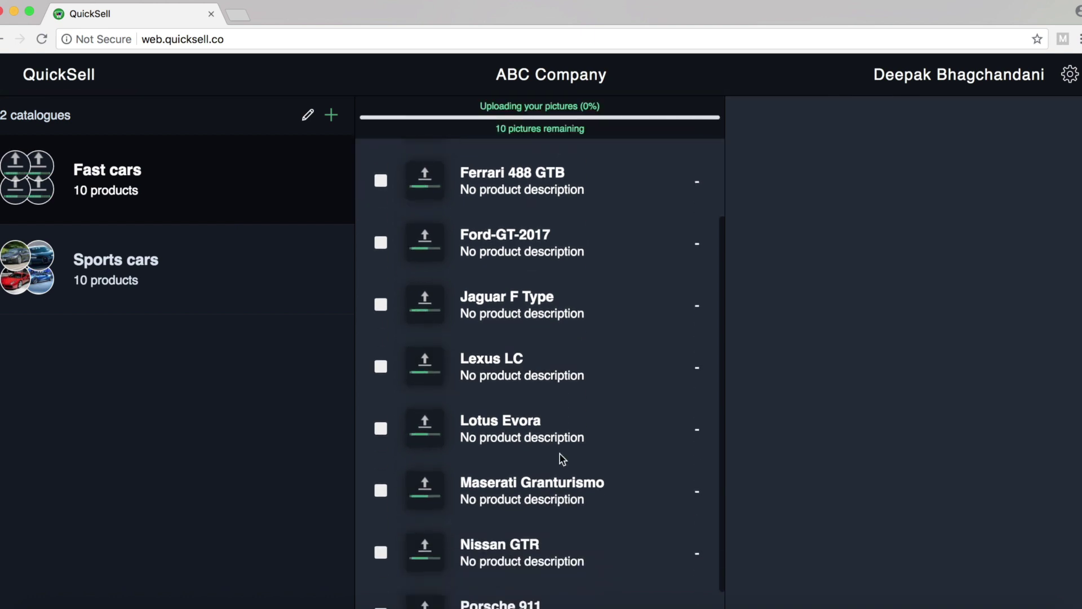
scroll(561, 458, up, 3)
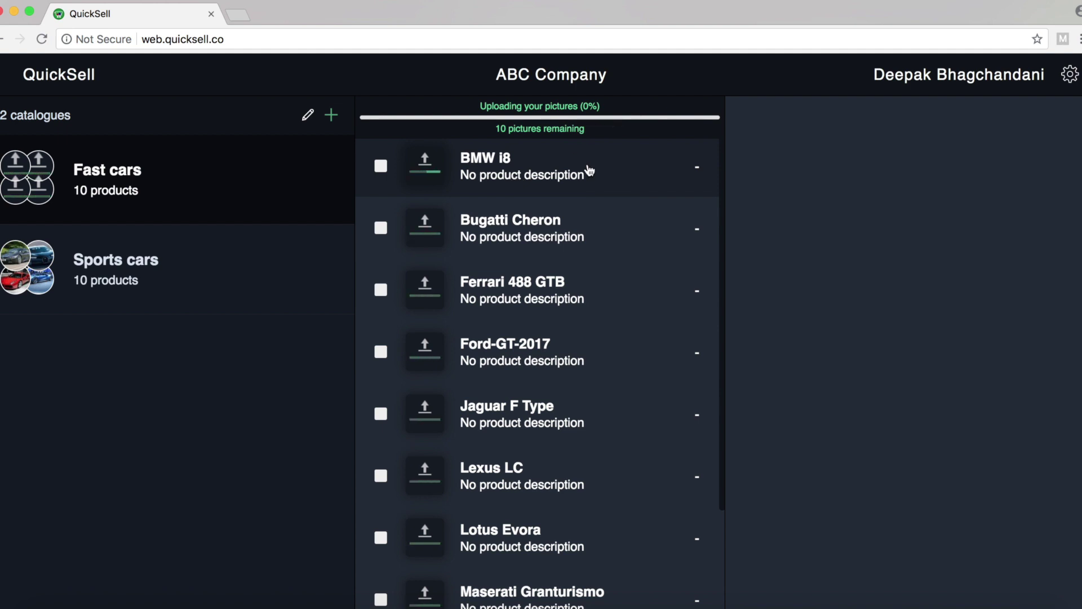
scroll(549, 367, down, 2)
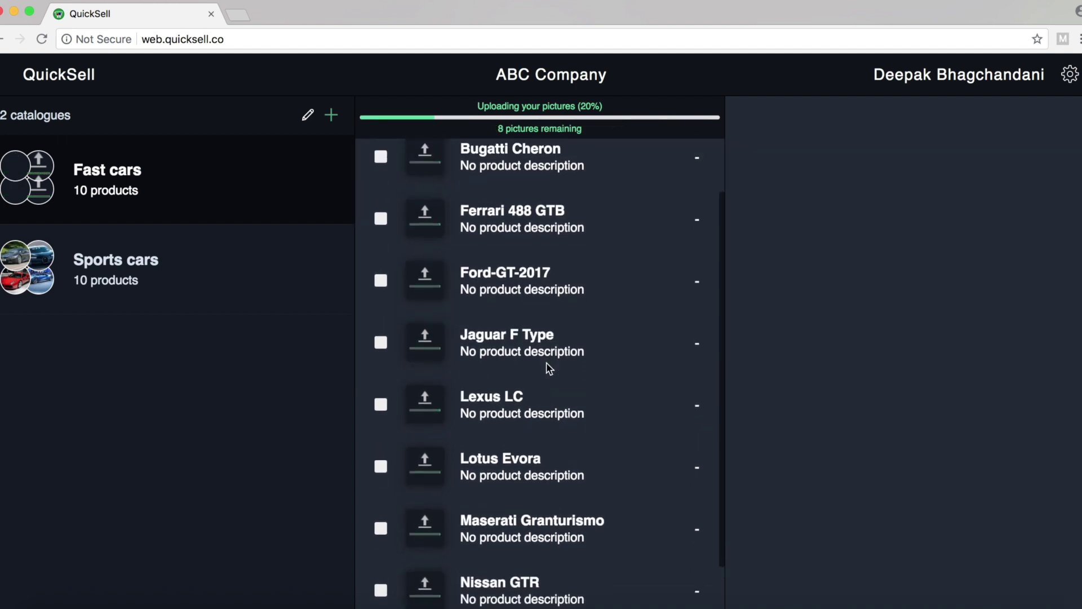
scroll(547, 394, up, 2)
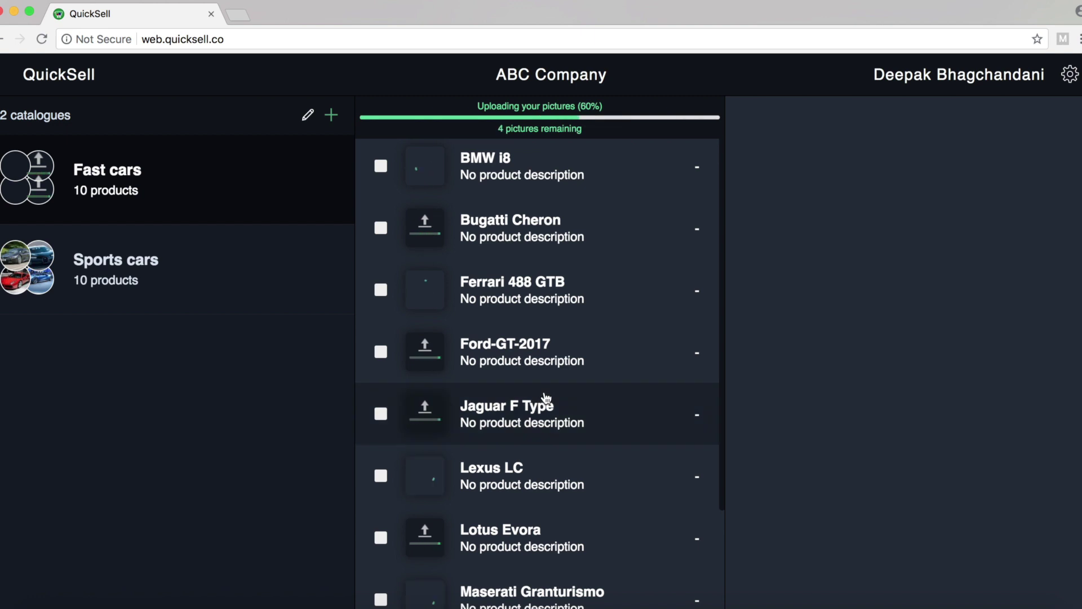
scroll(546, 398, down, 1)
scroll(546, 398, down, 1)
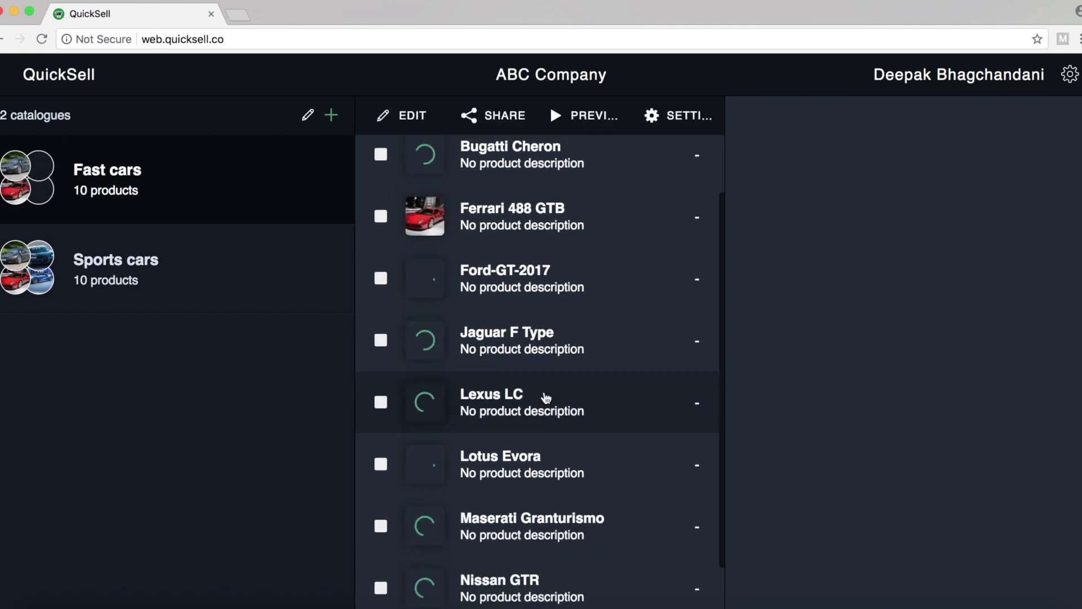
scroll(547, 367, up, 2)
click(532, 288)
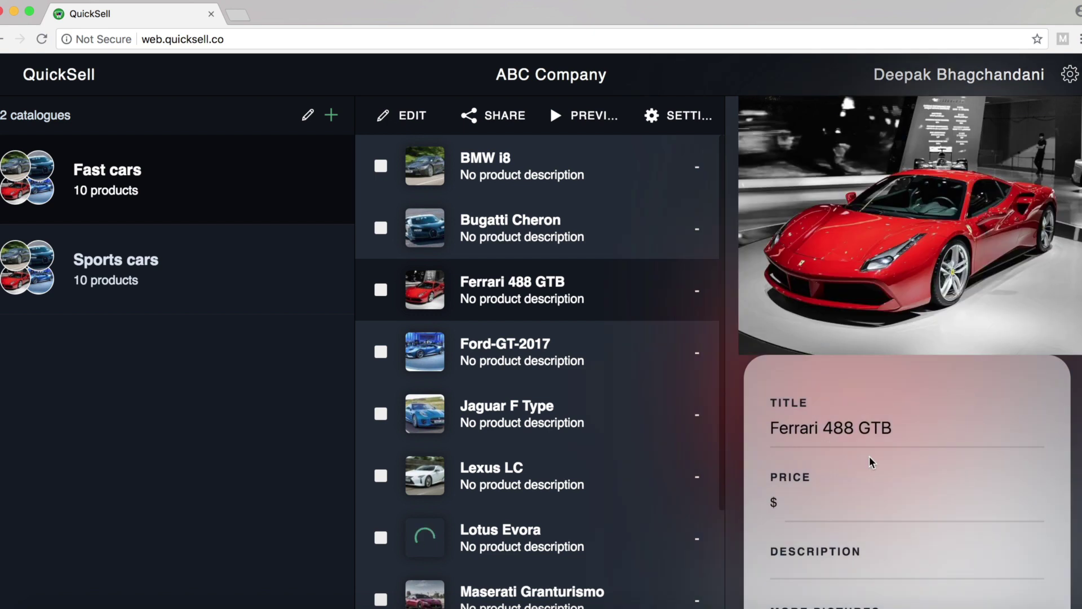
Check the Ferrari 488 GTB title, then view the Ford-GT-2017 product details
scroll(844, 472, down, 2)
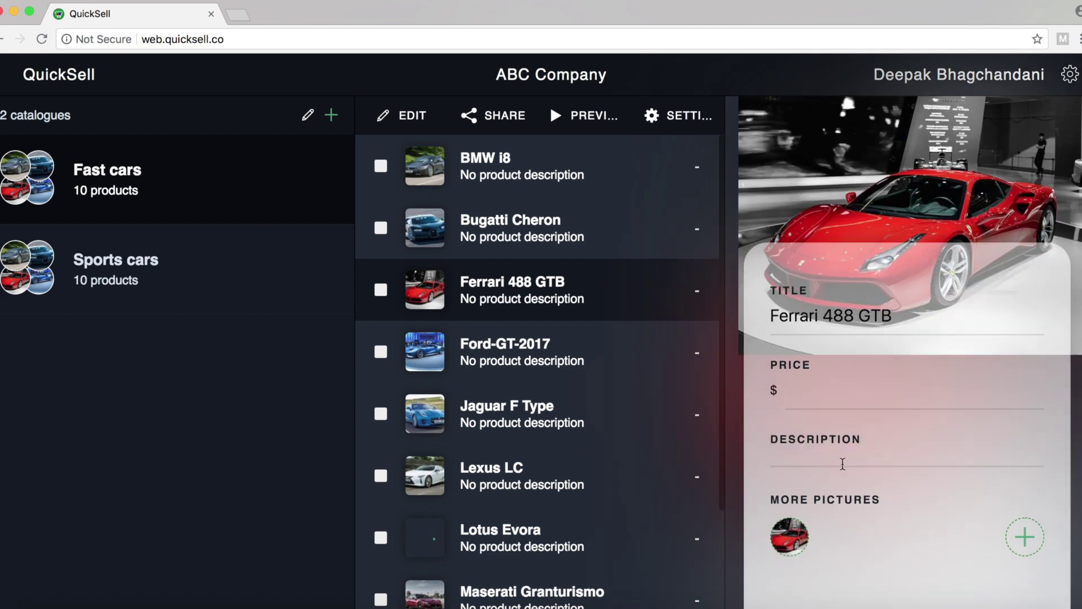
scroll(844, 469, up, 2)
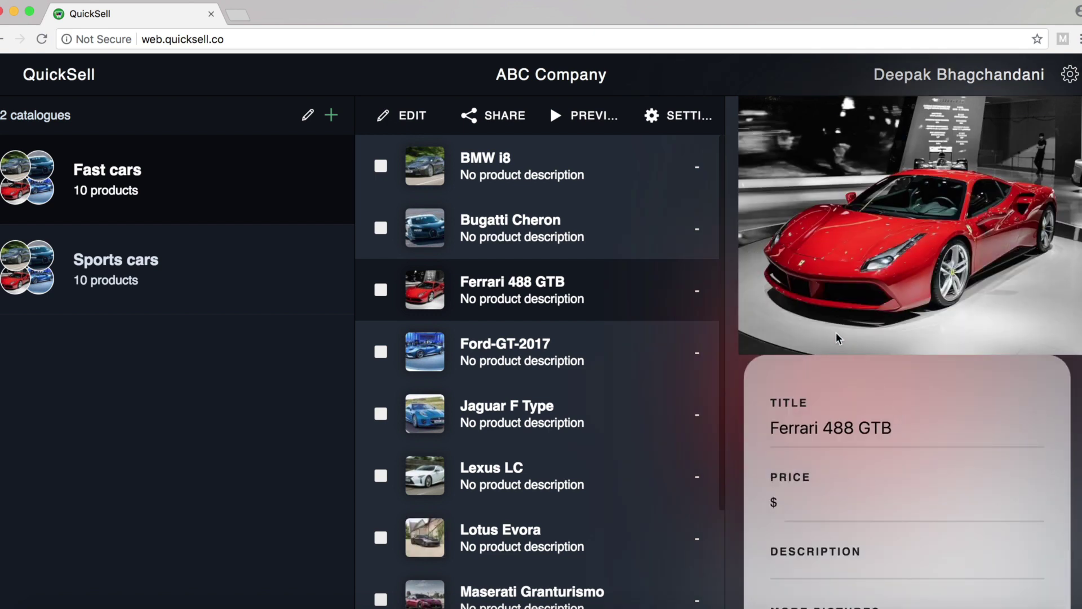
click(907, 433)
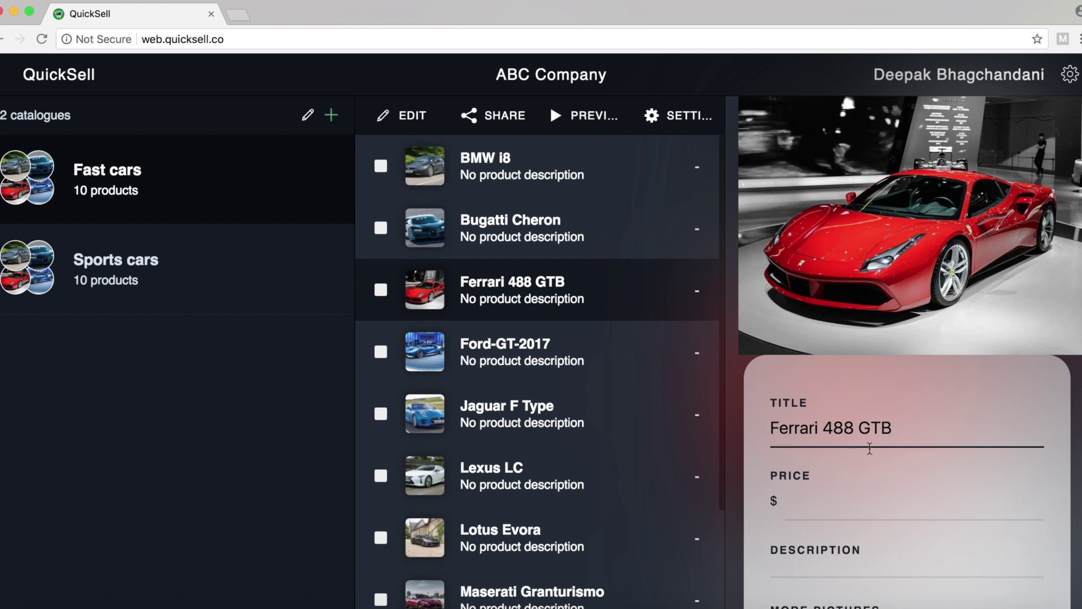
scroll(847, 510, down, 2)
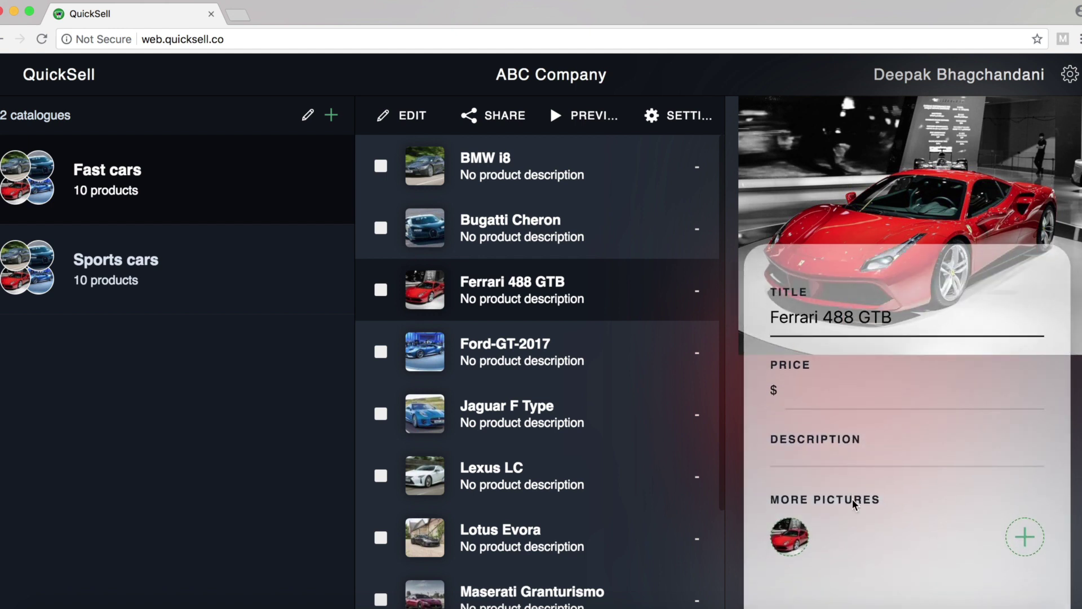
scroll(847, 496, up, 2)
click(631, 342)
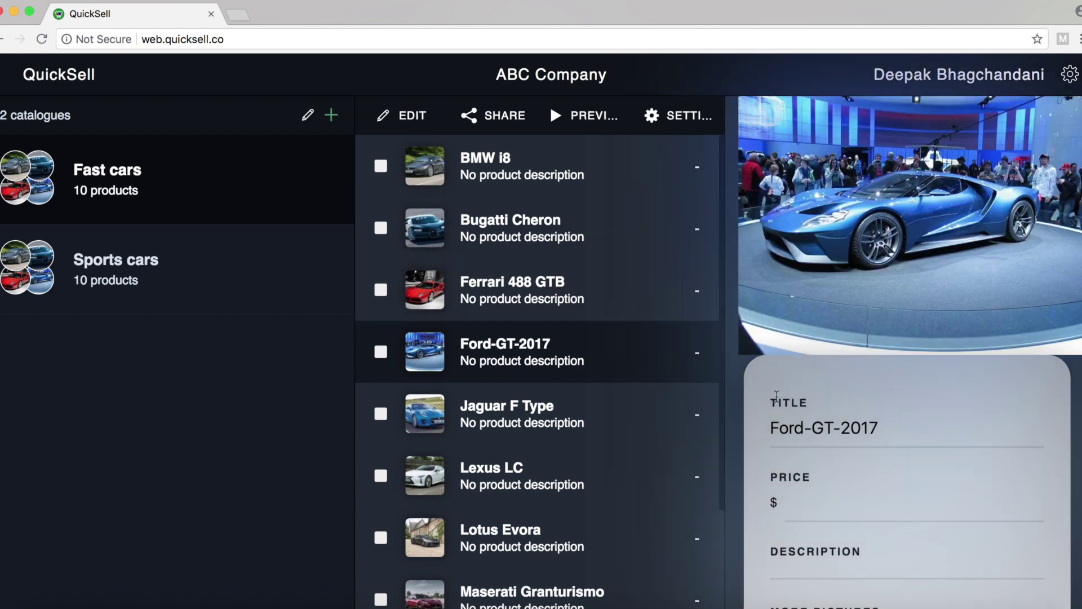
scroll(485, 372, down, 3)
scroll(486, 372, up, 3)
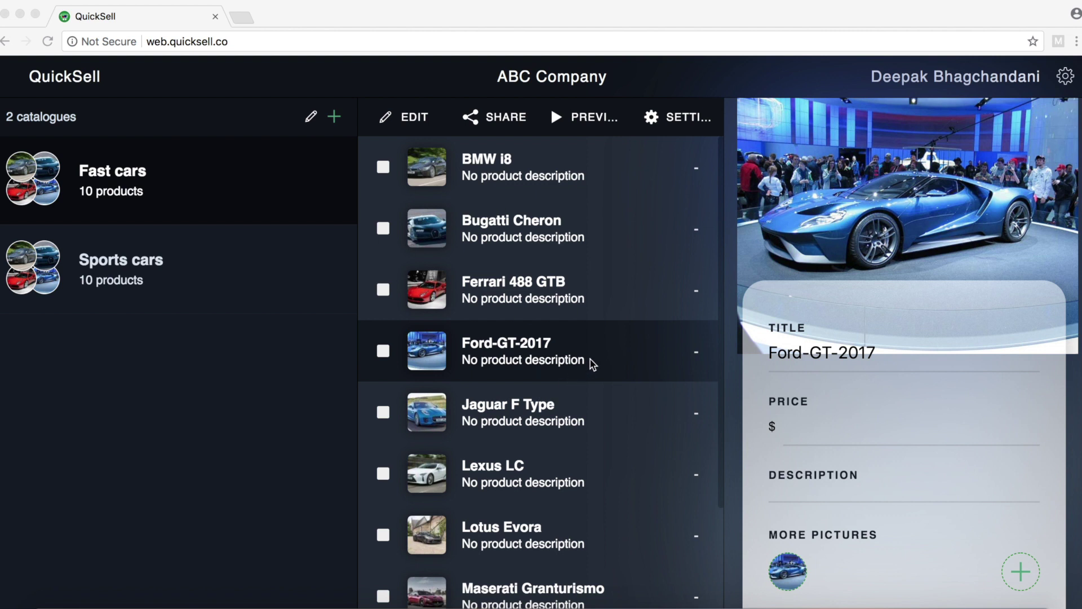
Give the Jaguar F Type product a price of 60000 and save it
click(553, 353)
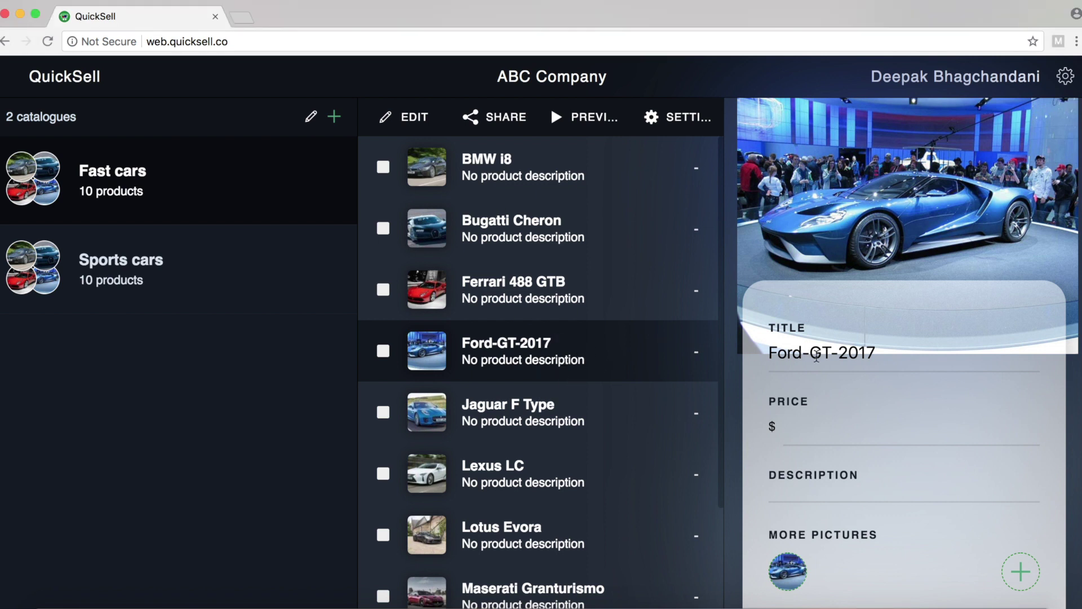
click(619, 398)
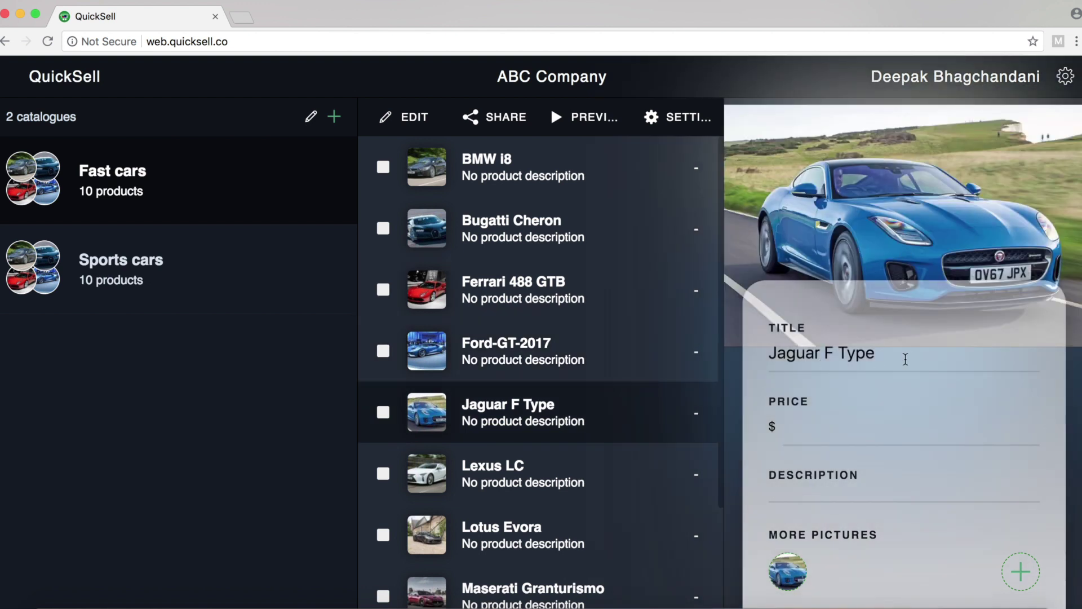
click(828, 434)
text(60000)
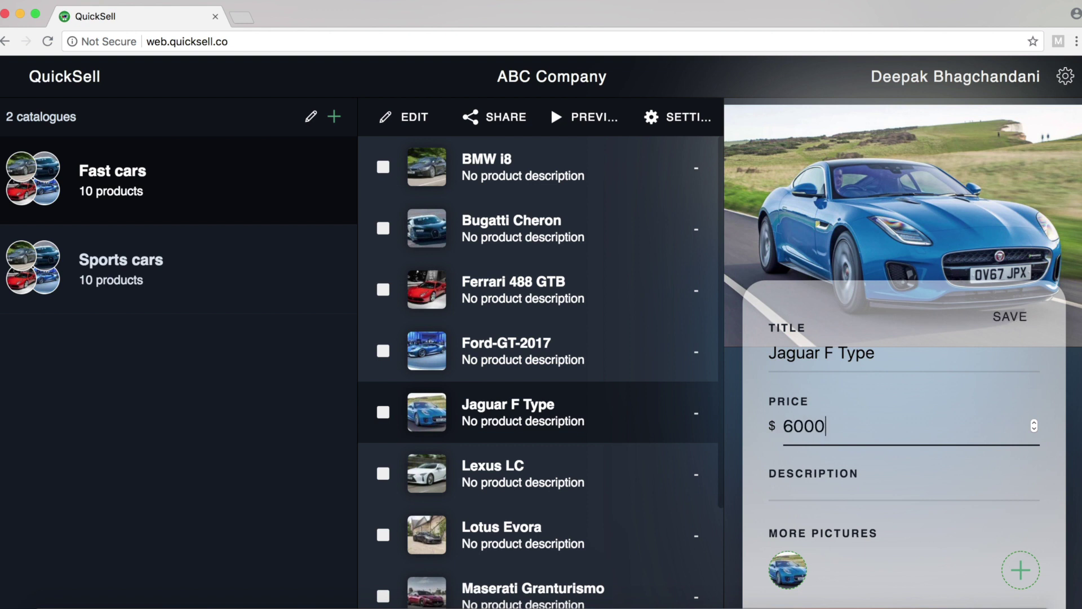
click(1009, 316)
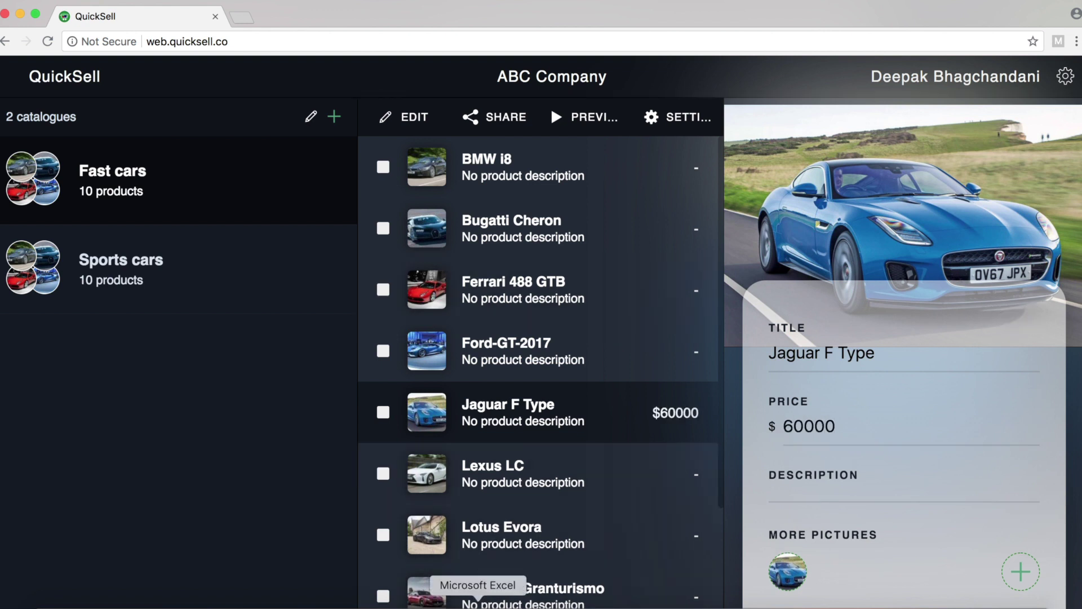
Copy the Jaguar F Type description from Excel cell G7 into its Description field and save
click(477, 604)
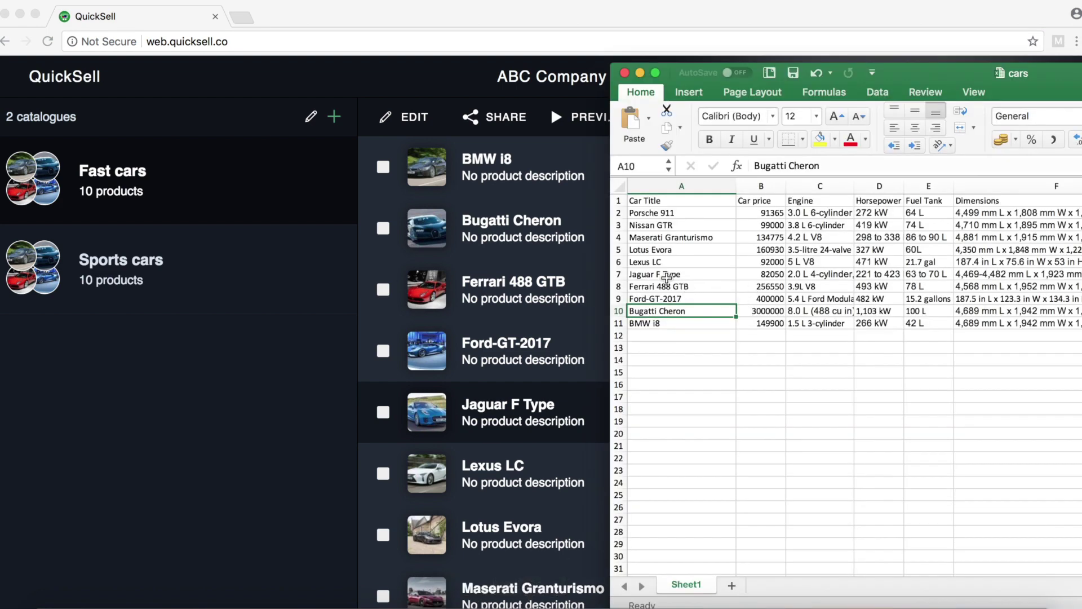
click(969, 274)
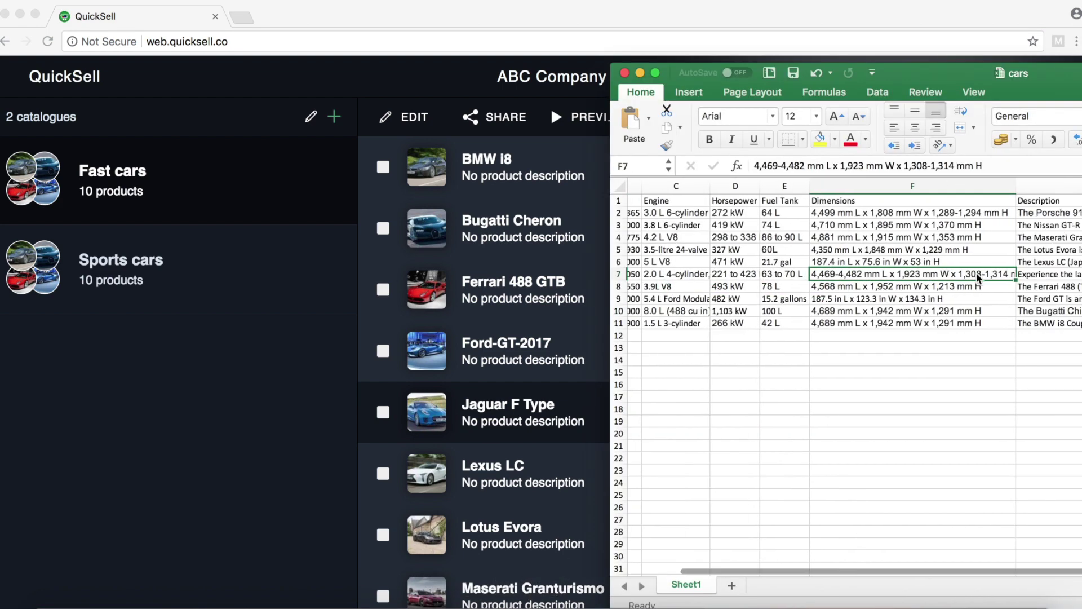
scroll(977, 276, right, 1)
scroll(978, 276, down, 1)
click(987, 265)
key(super+c)
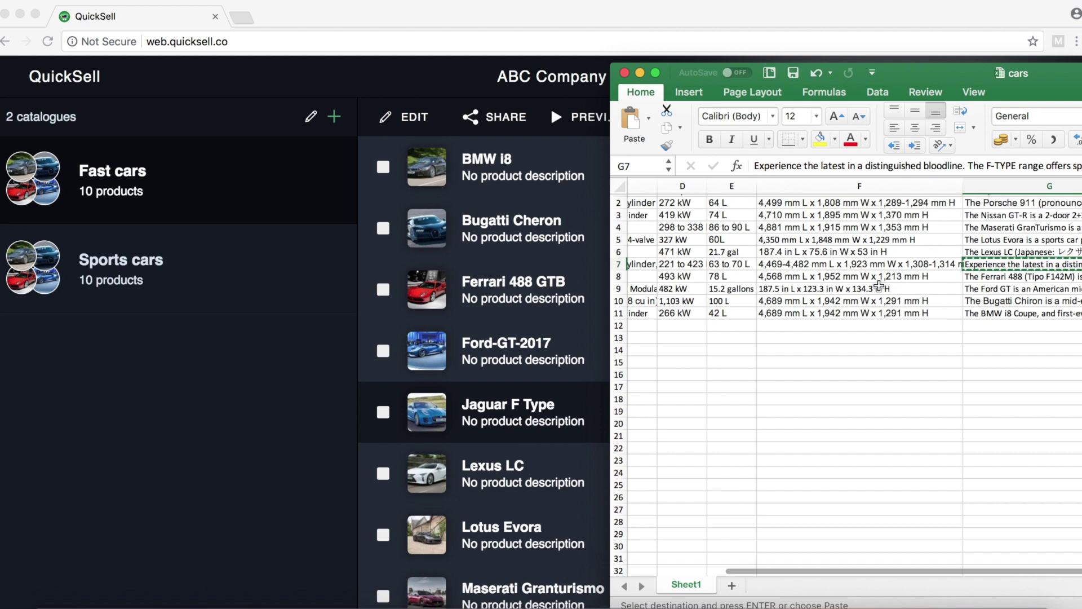
click(516, 415)
click(854, 483)
key(super+v)
scroll(918, 473, down, 3)
scroll(935, 439, up, 3)
click(975, 300)
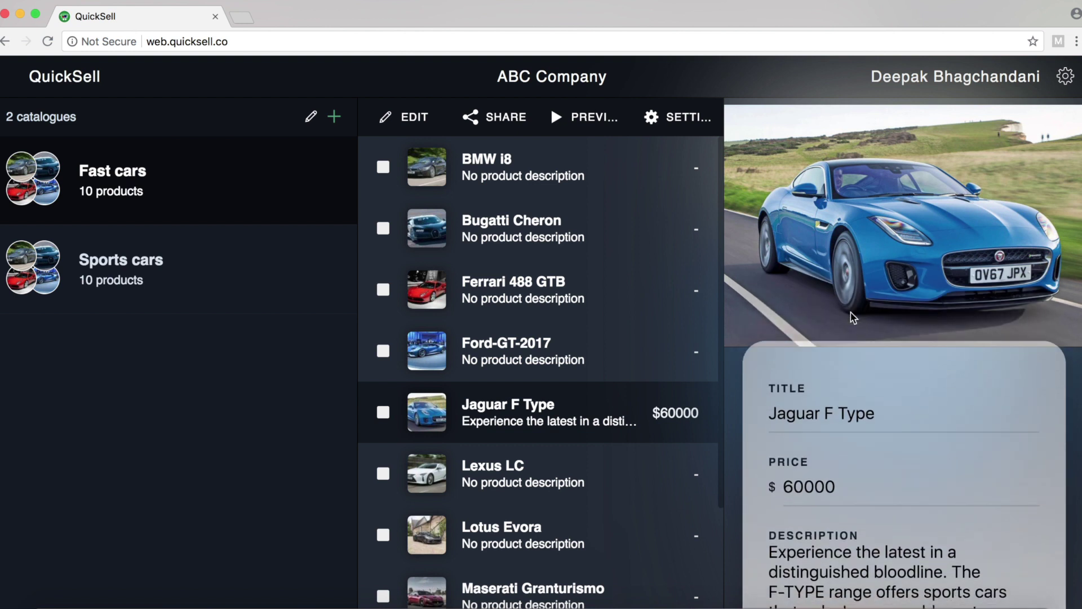
Bring the Excel cars spreadsheet forward beside the Fast cars product list
scroll(521, 432, down, 2)
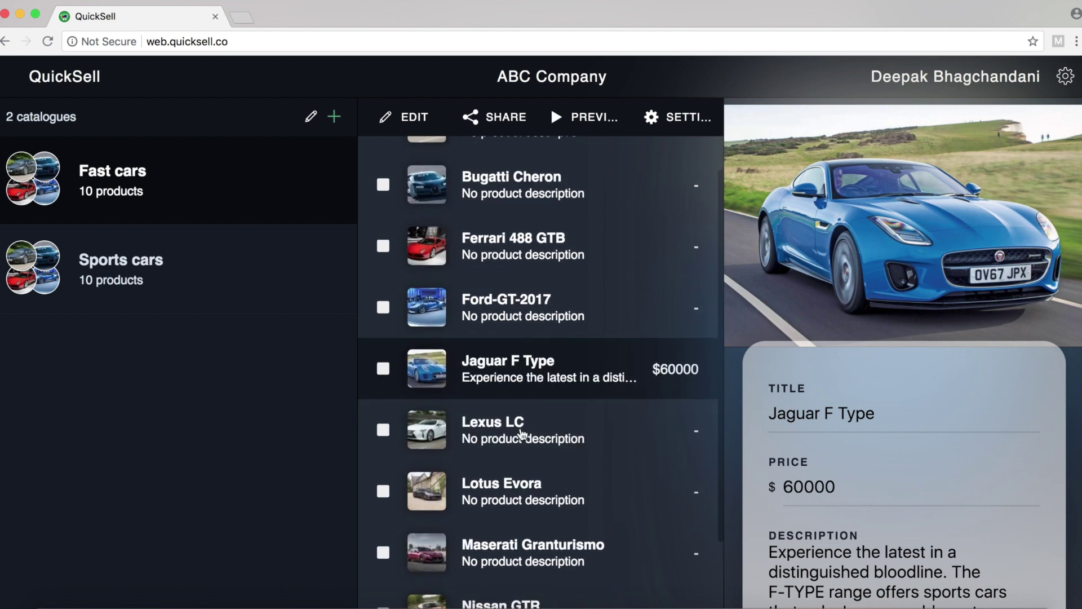
scroll(521, 433, up, 2)
scroll(521, 433, down, 5)
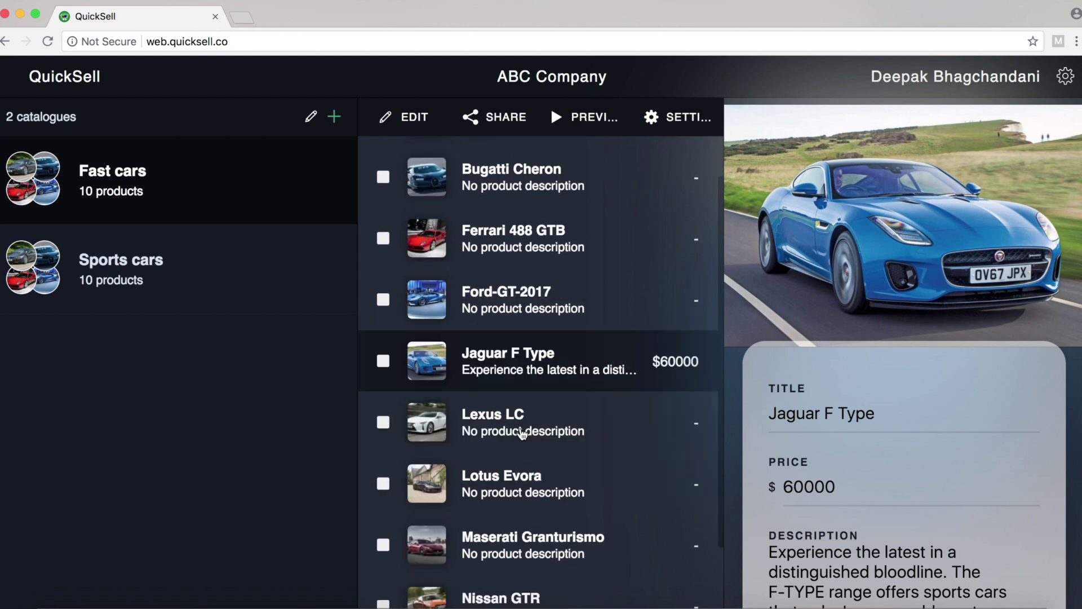
click(477, 604)
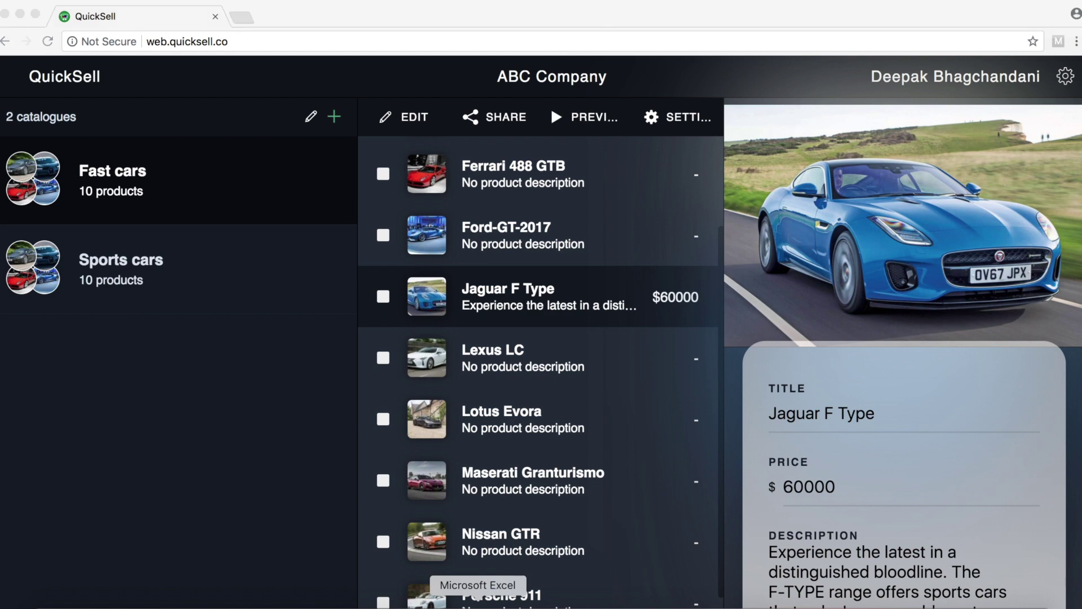
scroll(750, 265, left, 5)
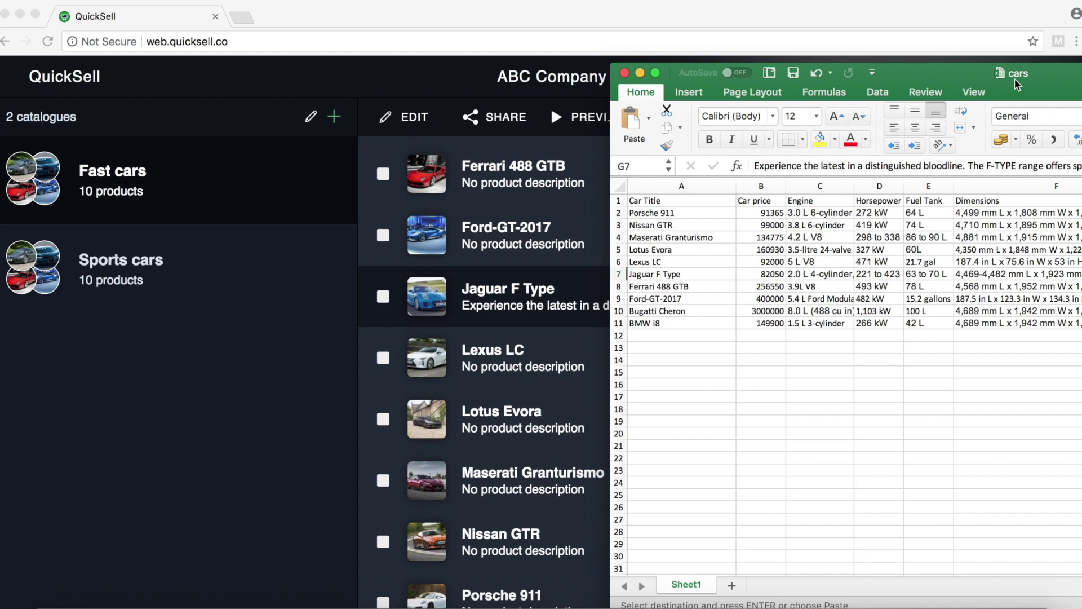
drag(1073, 89, 1047, 83)
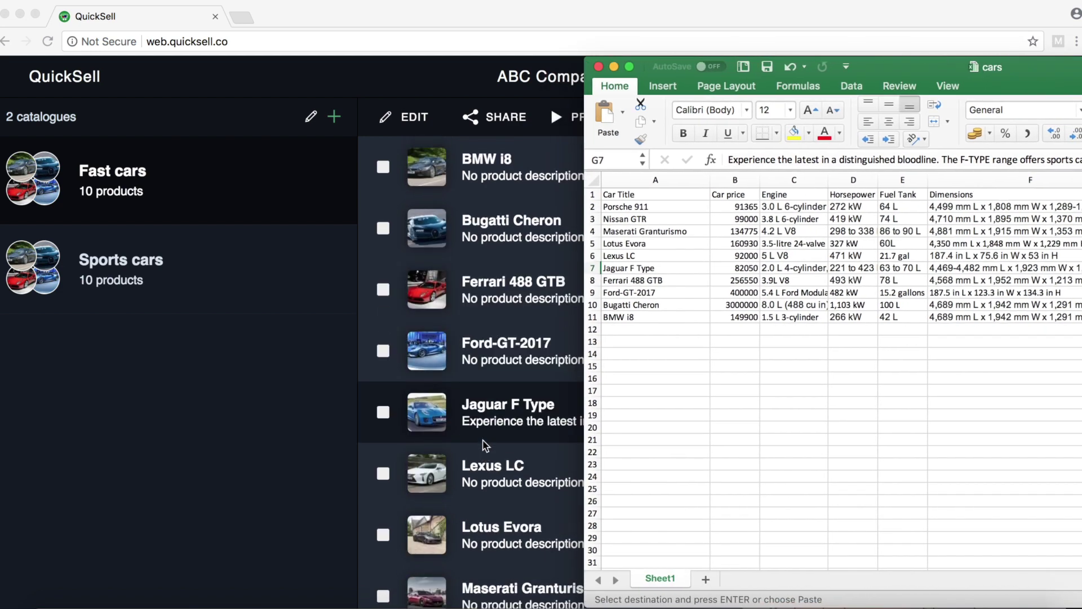
Review the car titles and the Porsche 911 price in the cars sheet
click(486, 239)
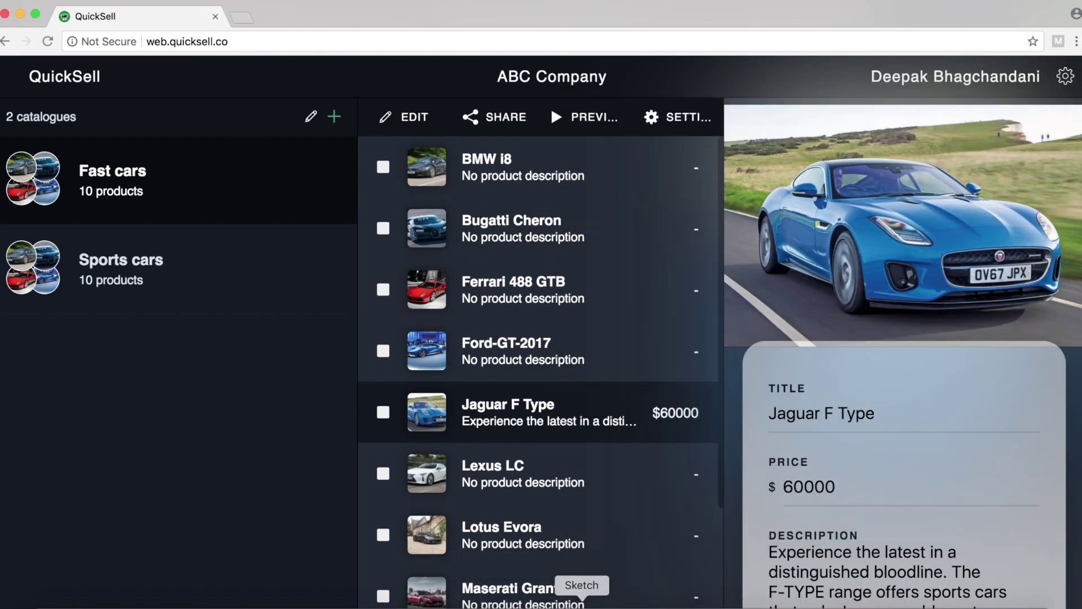
click(479, 603)
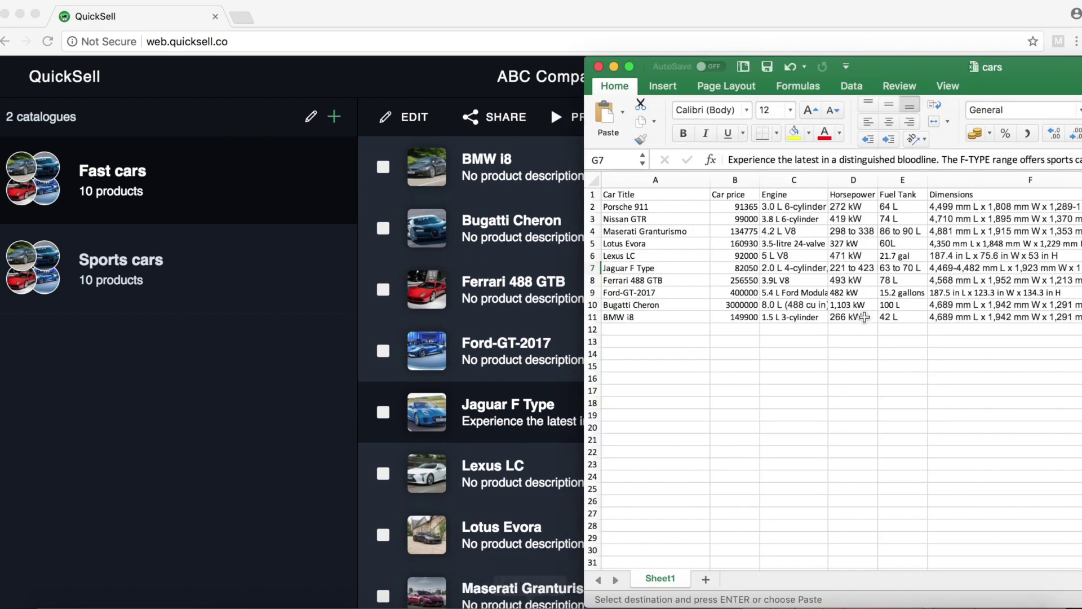
click(649, 230)
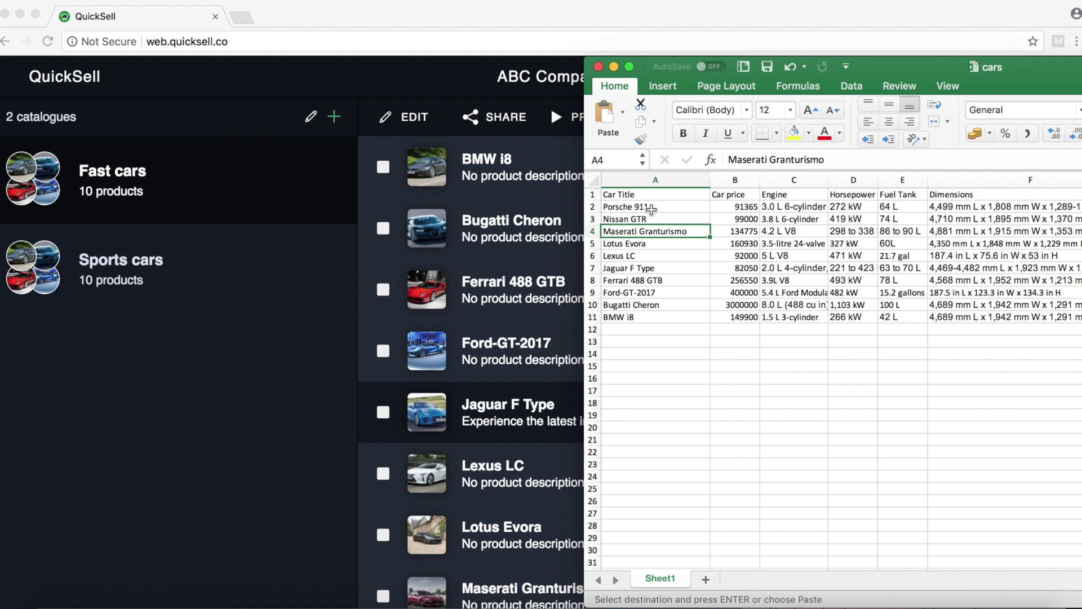
click(645, 320)
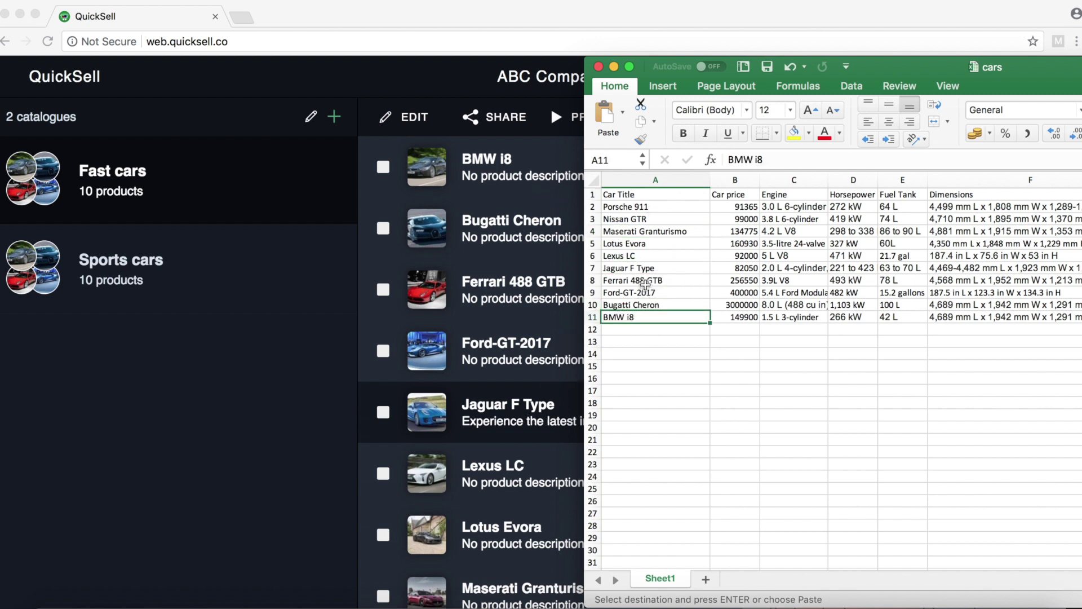
click(648, 267)
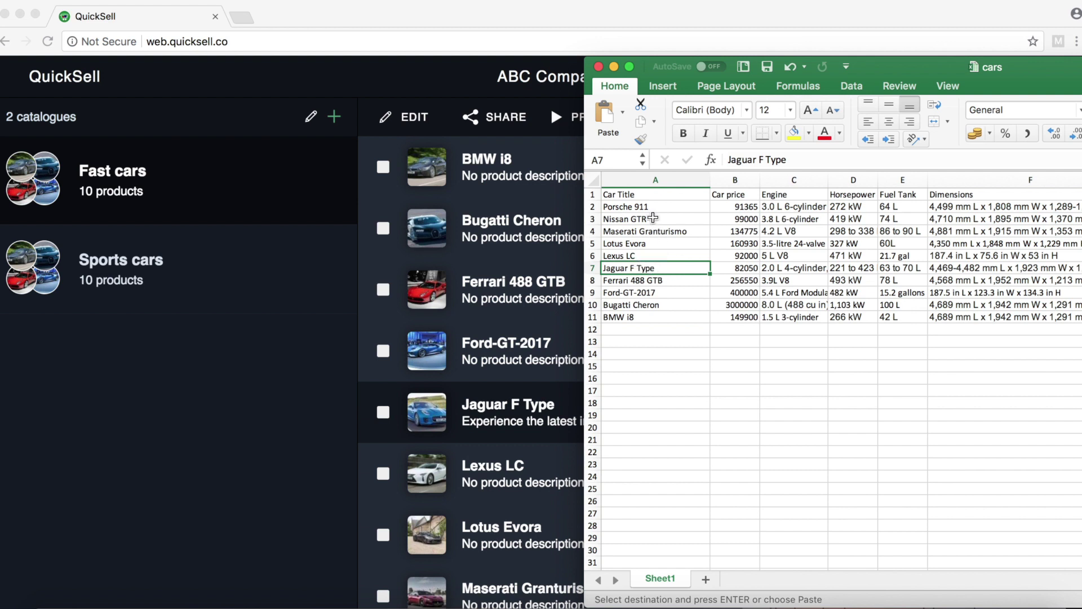
click(653, 181)
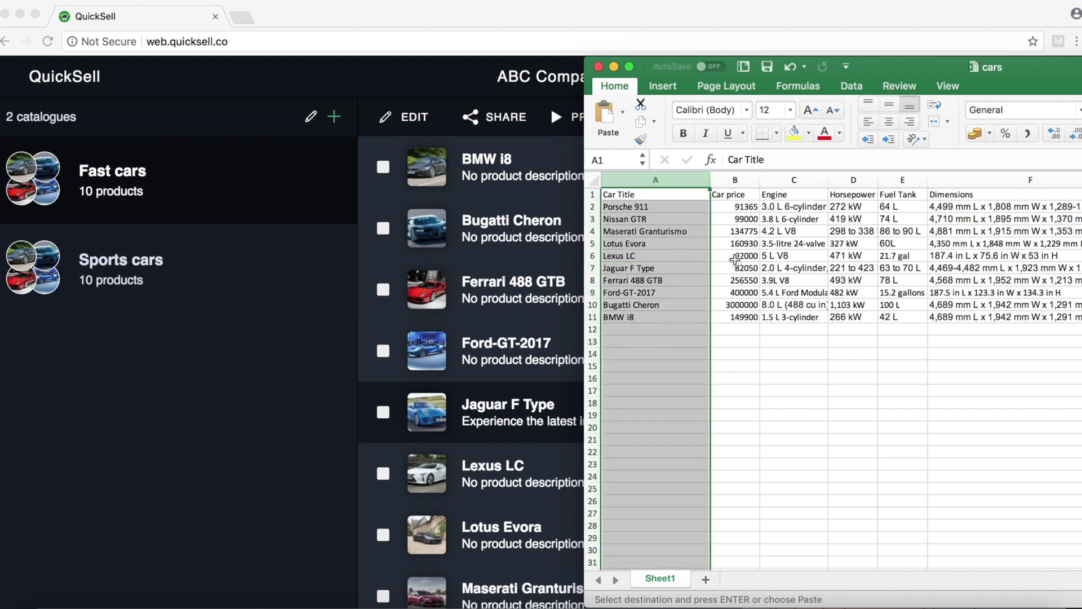
click(679, 230)
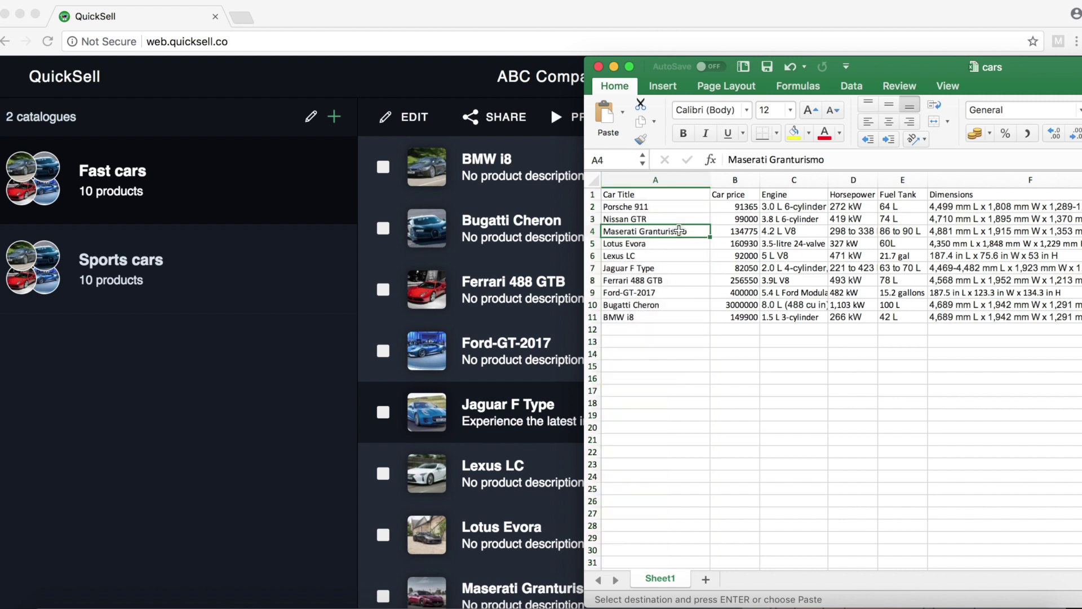
click(627, 182)
click(725, 212)
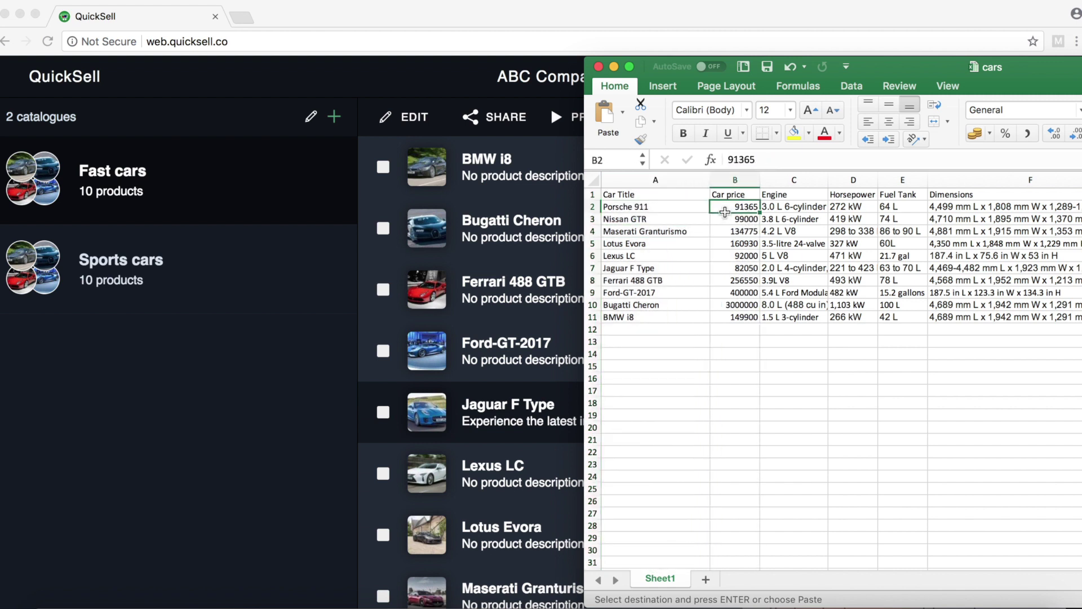
click(593, 207)
click(749, 207)
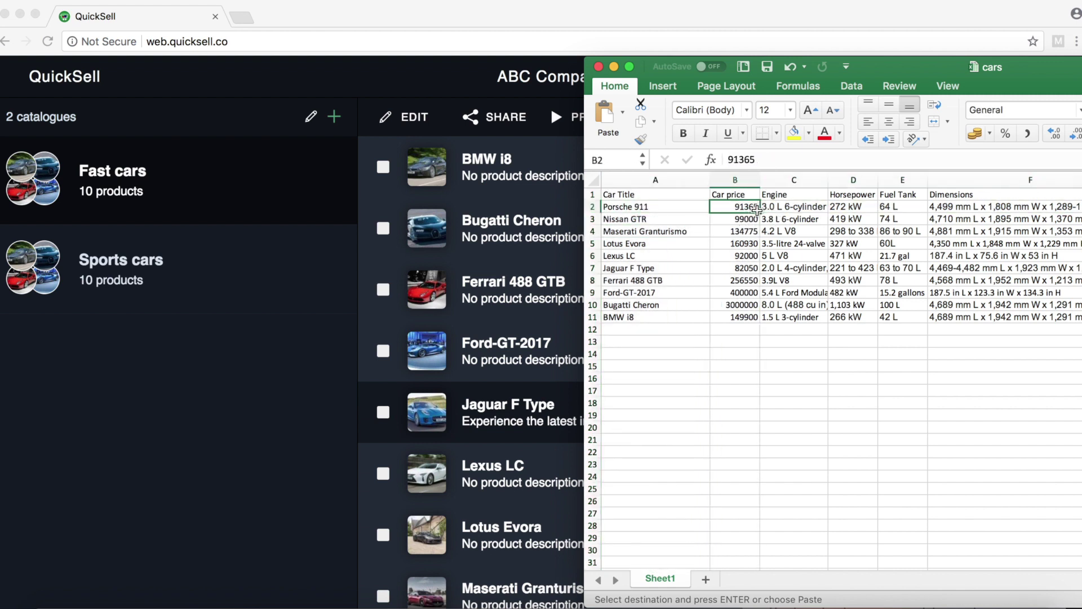
scroll(704, 196, right, 2)
scroll(704, 195, left, 2)
Review the column headers: Car Title, Car price, Engine, Horsepower, Fuel Tank, through Description
click(702, 195)
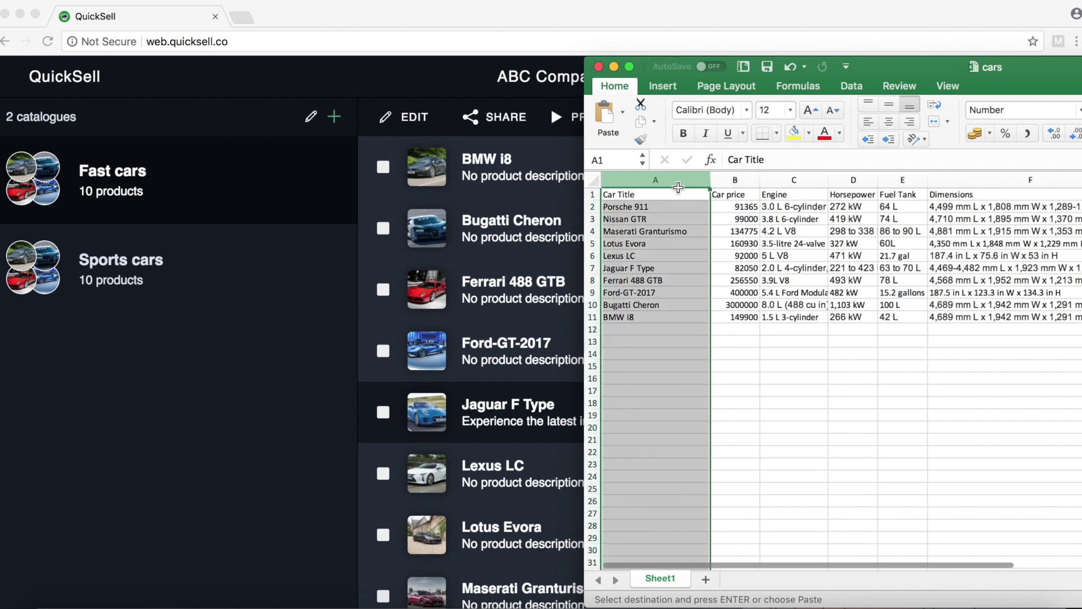
click(728, 196)
click(800, 196)
click(851, 196)
click(902, 195)
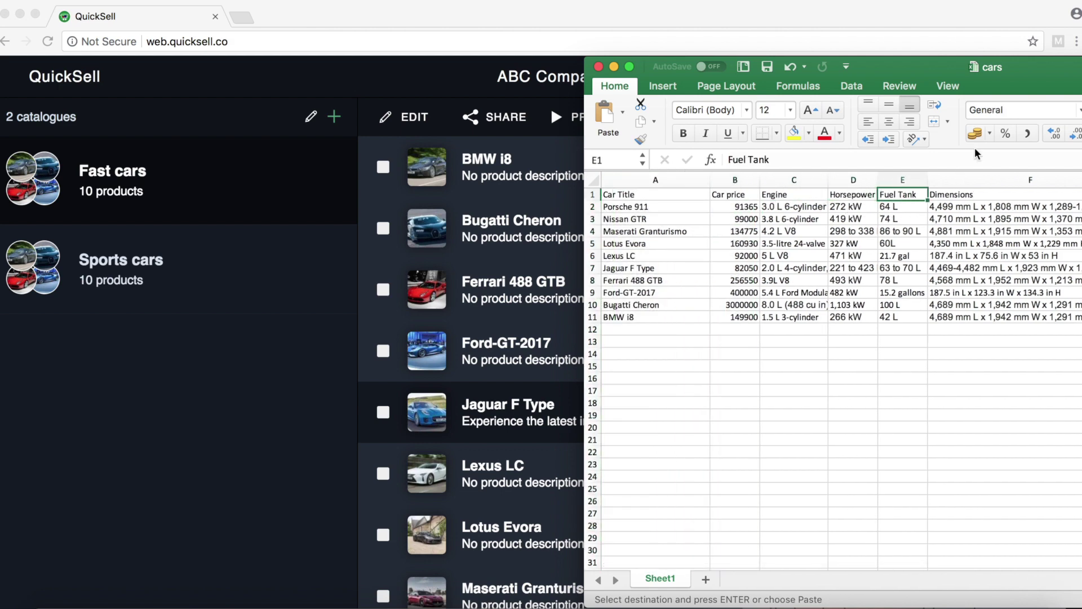
double_click(1021, 81)
key(Right)
key(Right)
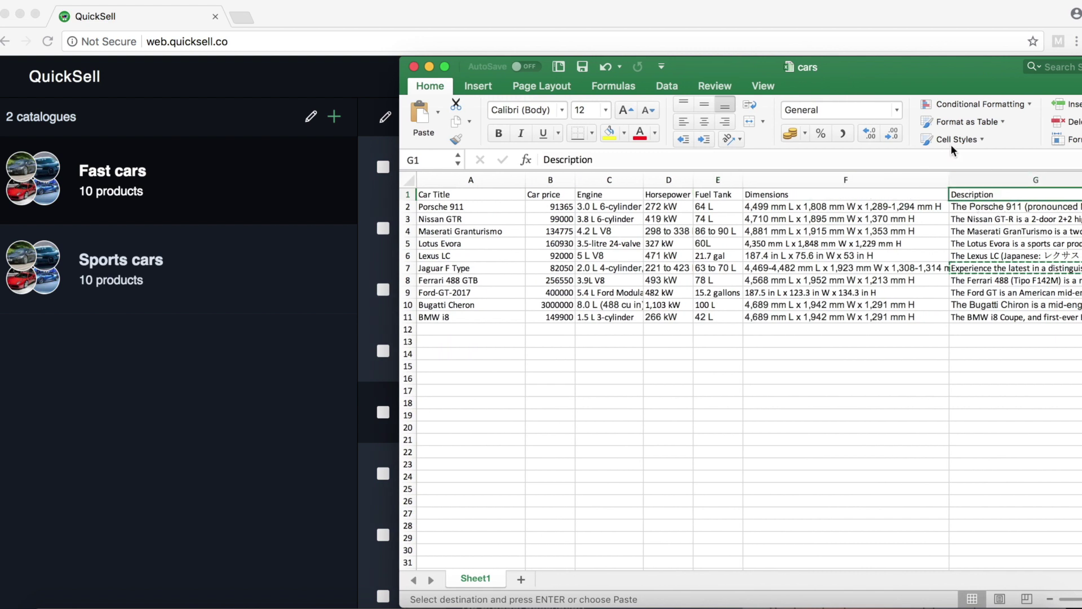
Go over each column: Car Title, Car price, Engine, Horsepower, Fuel Tank, Dimensions, Description
click(510, 195)
click(522, 180)
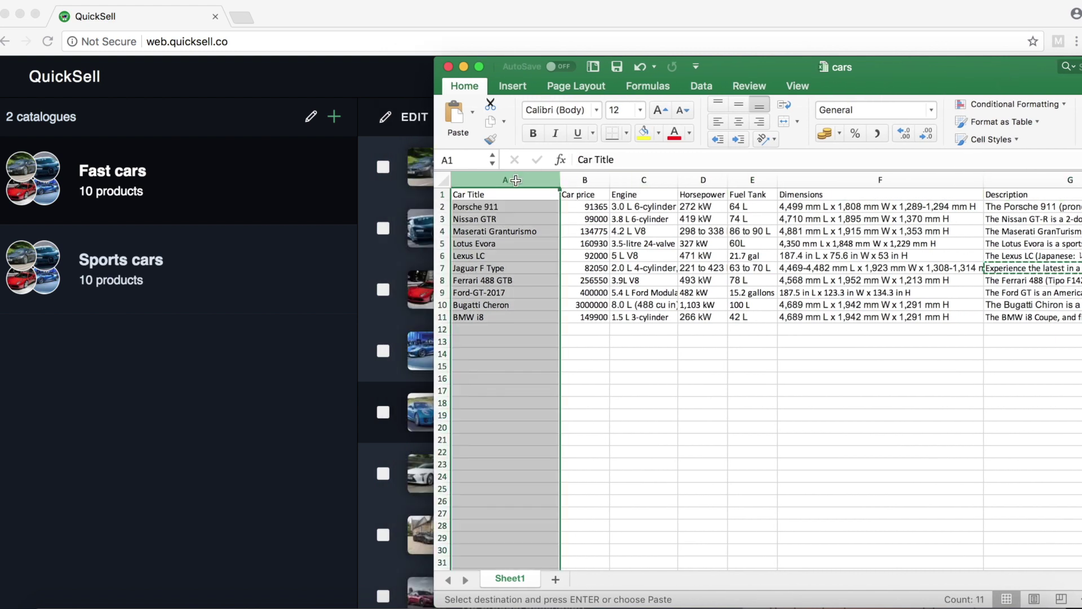
click(590, 182)
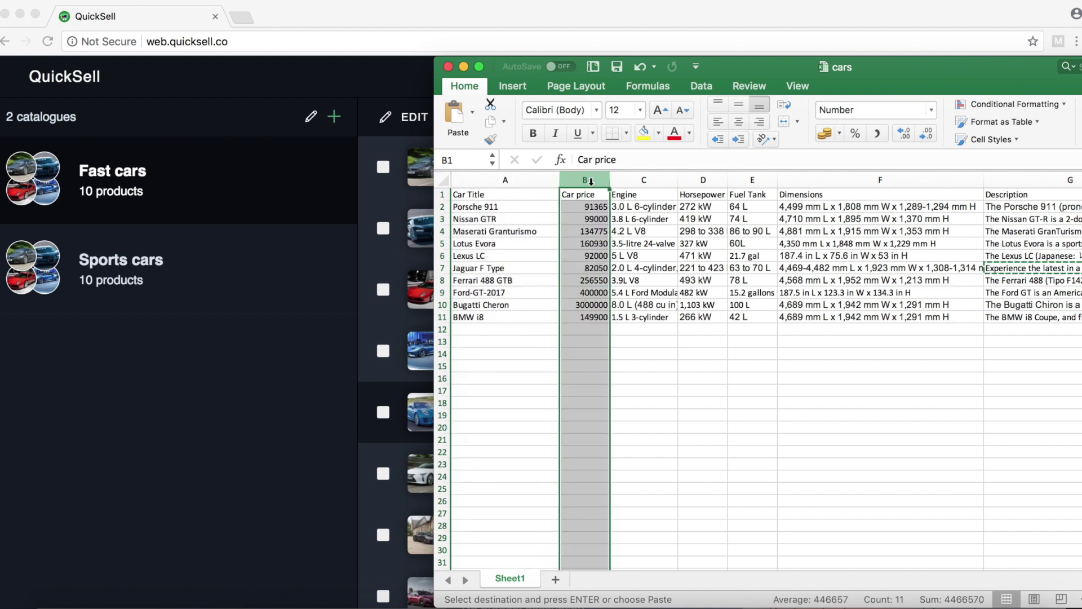
drag(590, 181, 637, 181)
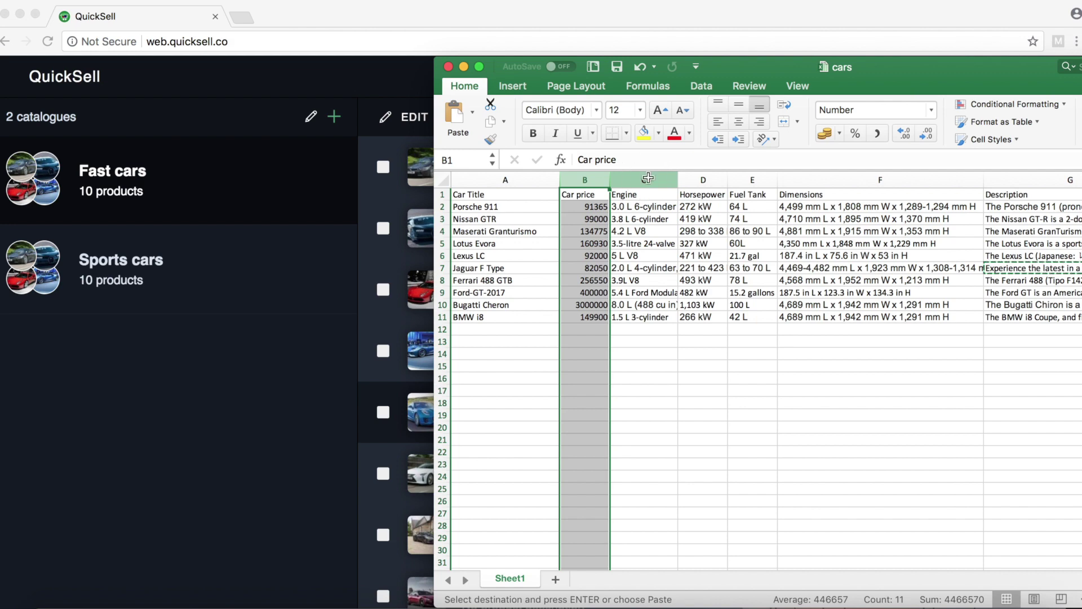
click(648, 177)
click(702, 179)
click(753, 180)
click(825, 185)
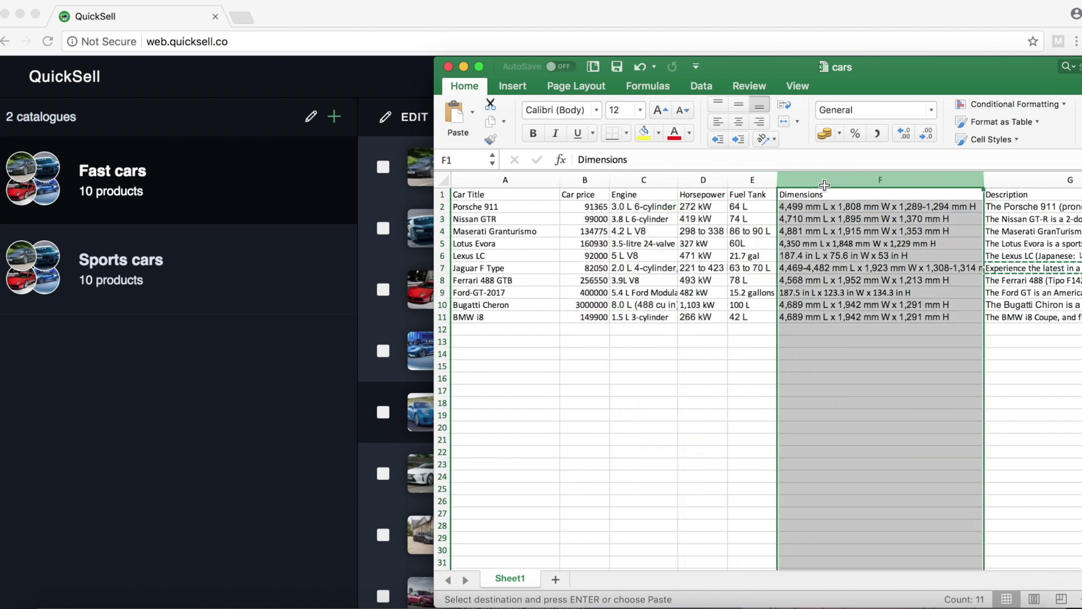
click(1016, 178)
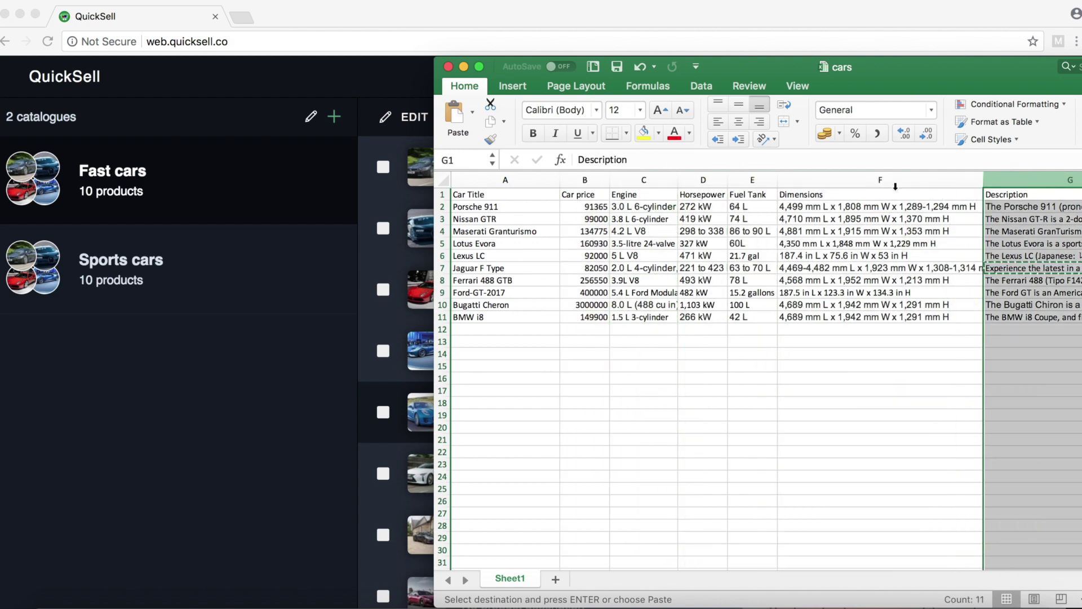
click(757, 240)
click(739, 329)
Save and quit the cars workbook, then drop cars.xlsx onto the Fast cars catalogue
key(super+s)
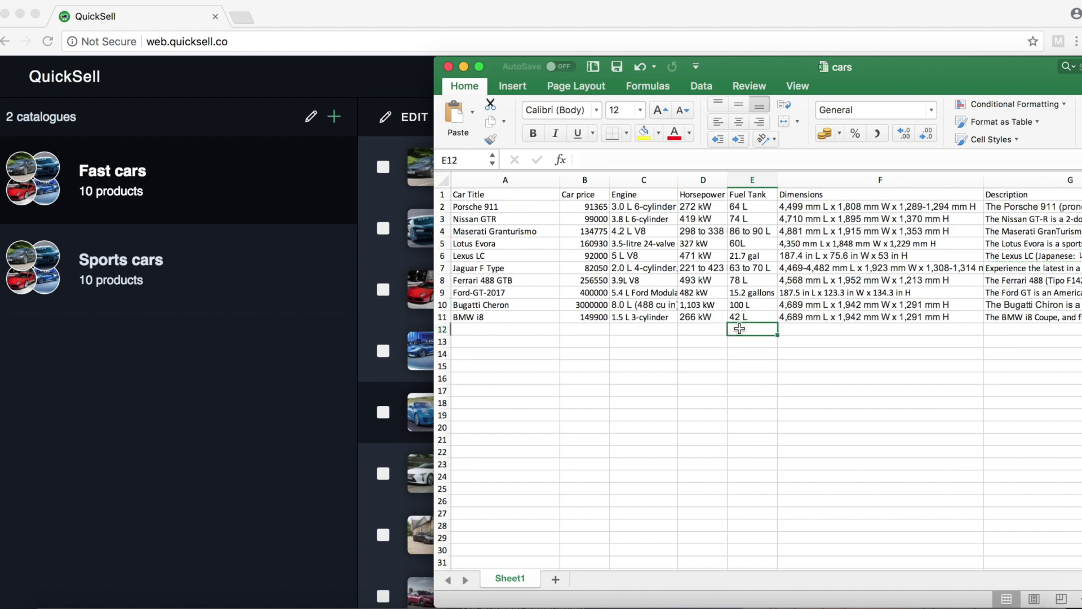
drag(944, 66, 1008, 78)
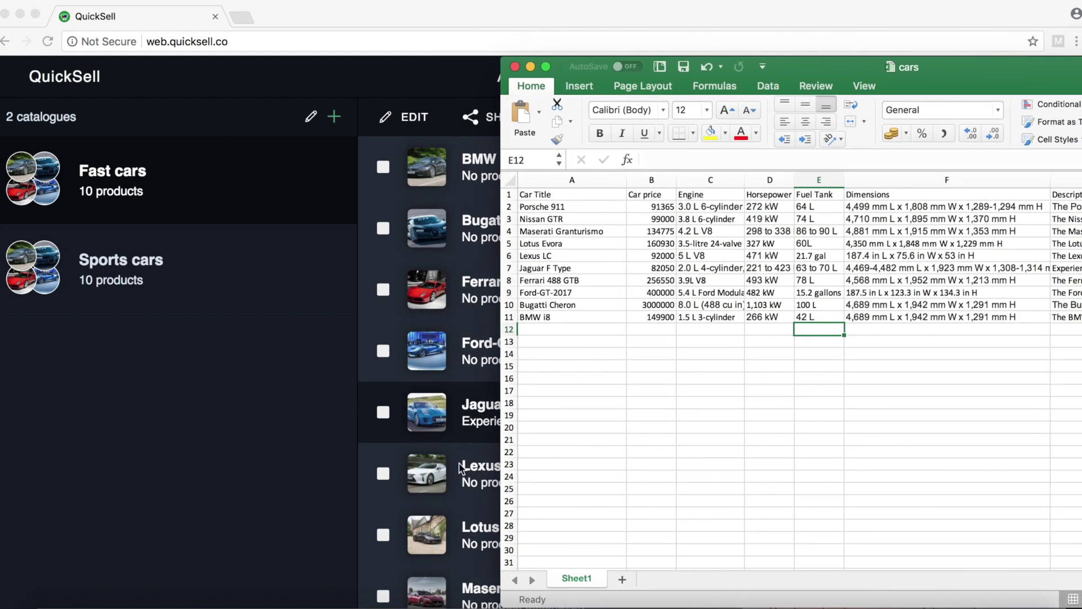
key(super+q)
drag(774, 276, 713, 277)
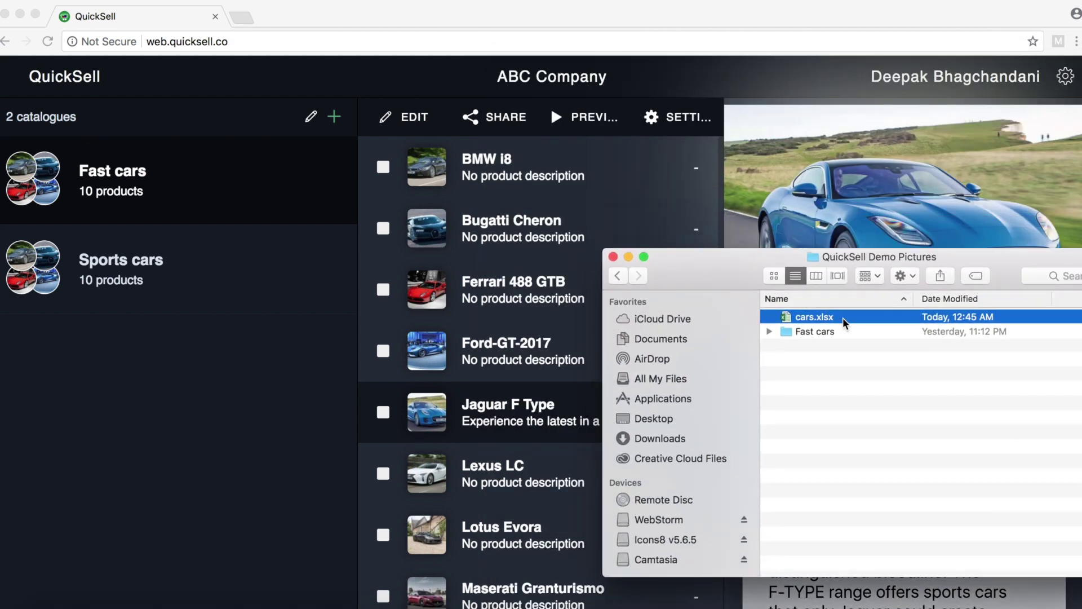
drag(846, 322, 514, 313)
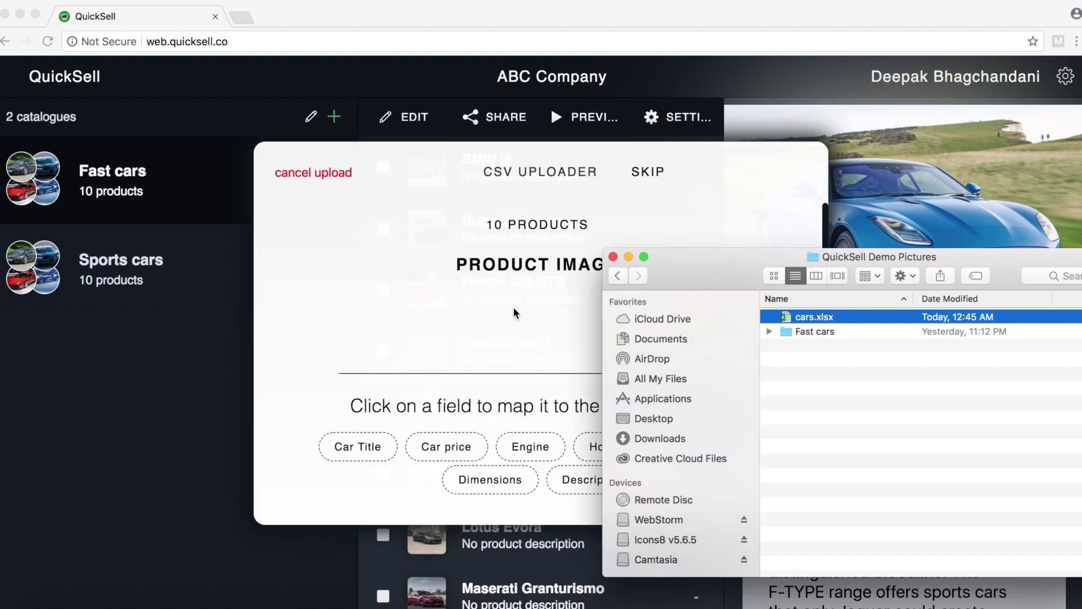
Skip the image mapping and map Car Title to product titles, updating matching products
click(513, 307)
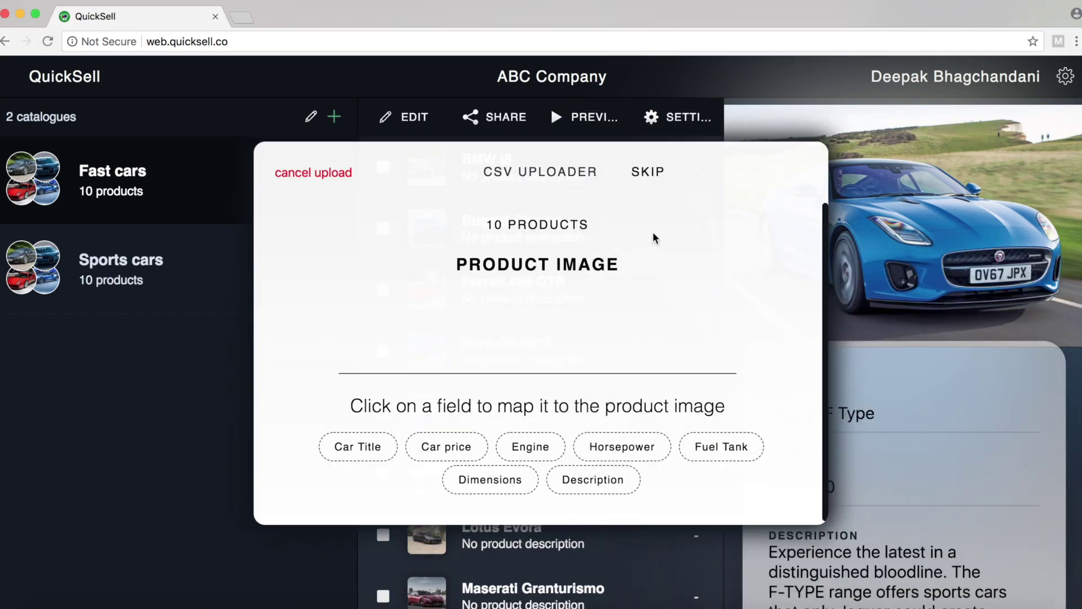
drag(471, 267, 652, 261)
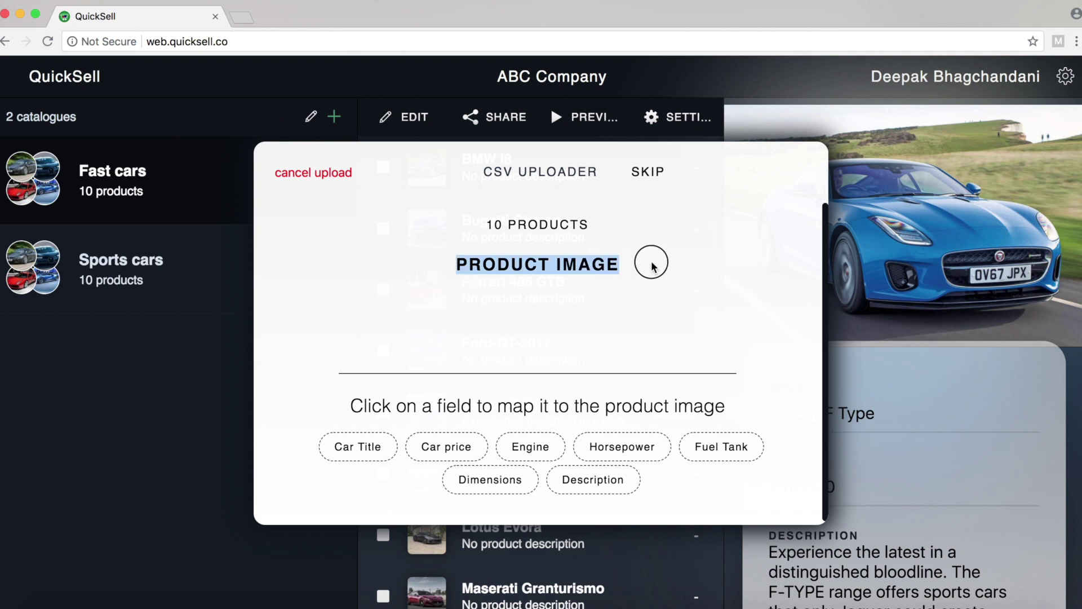
click(653, 261)
click(646, 180)
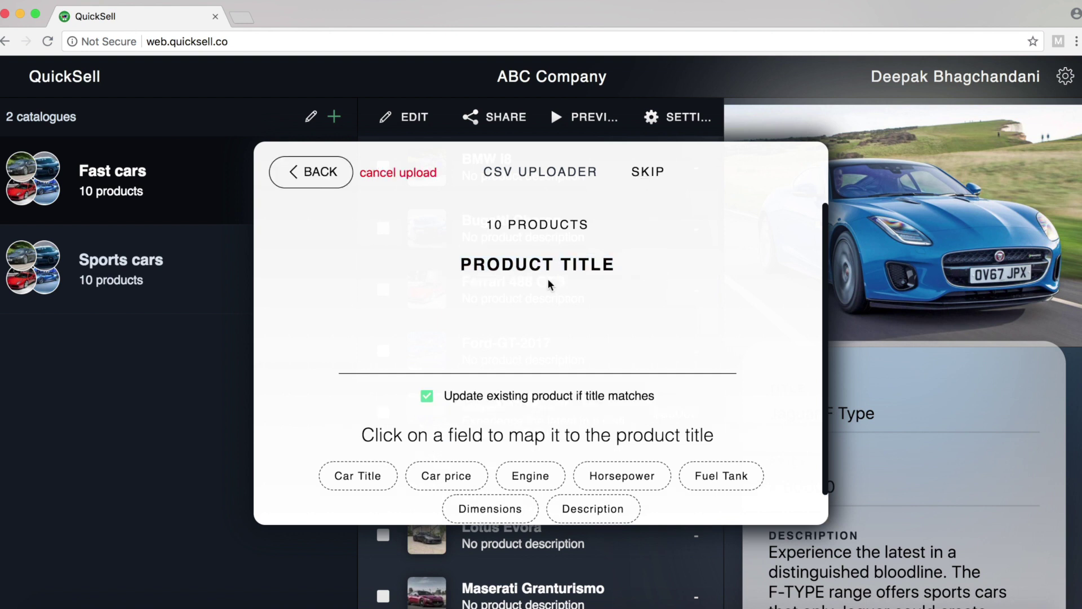
drag(461, 265, 624, 276)
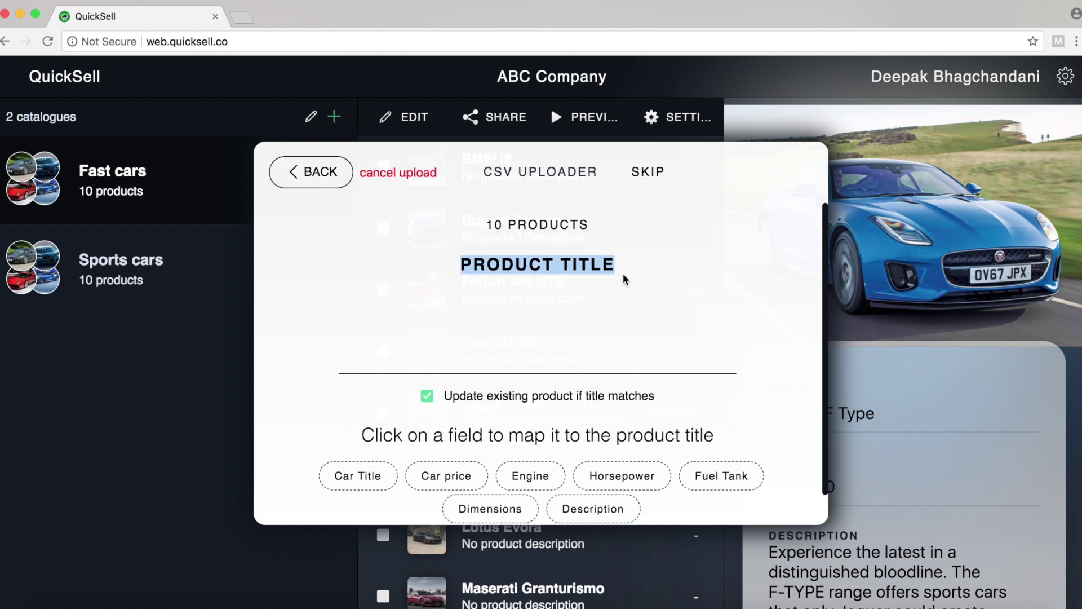
click(623, 276)
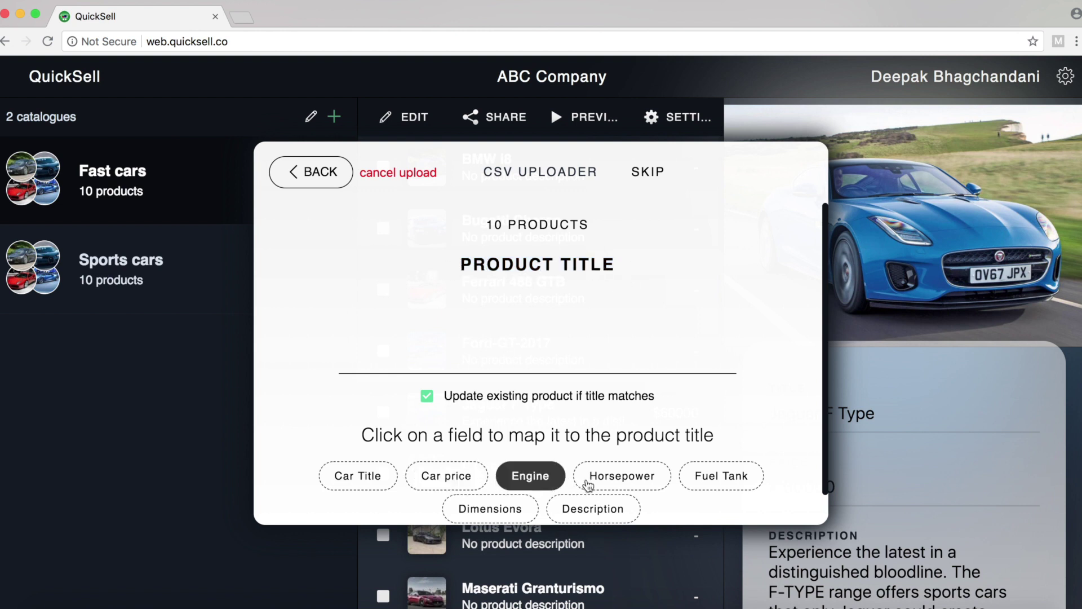
scroll(593, 479, down, 1)
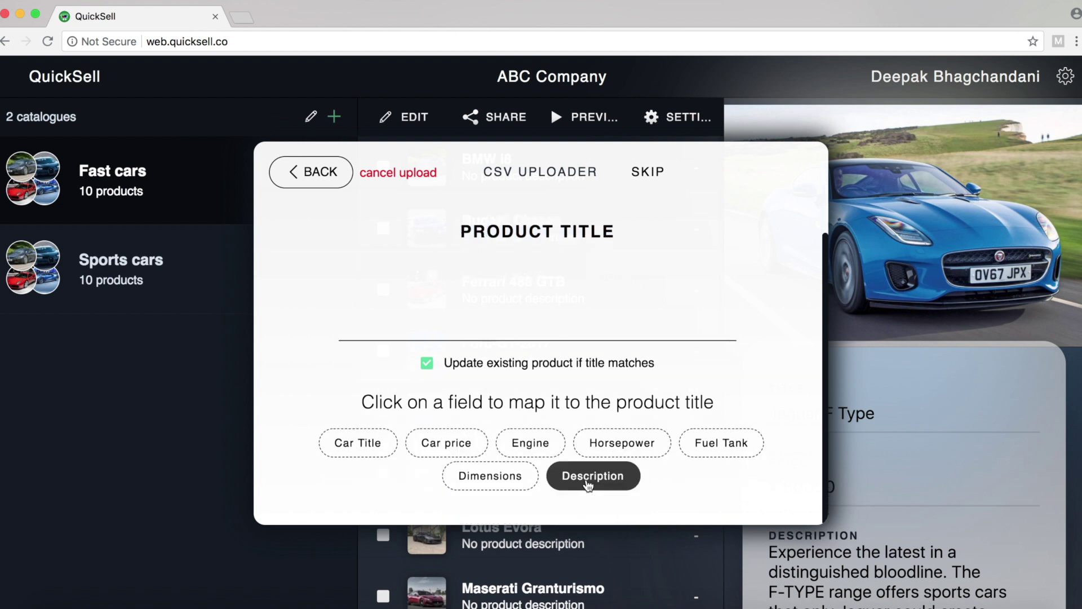
click(353, 449)
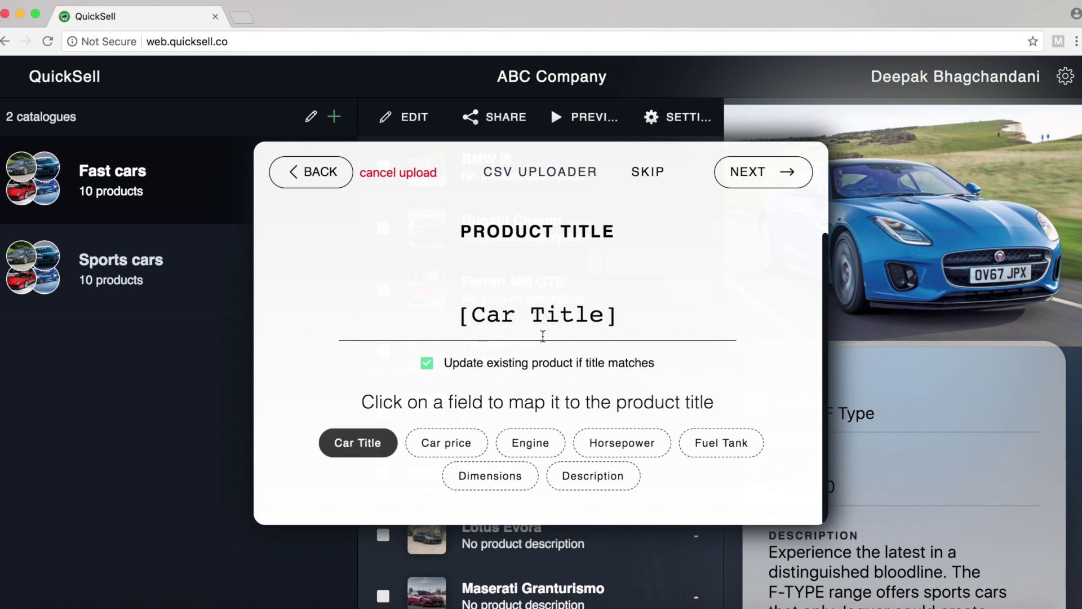
click(428, 365)
Map the Car price column to the product price
scroll(582, 356, up, 1)
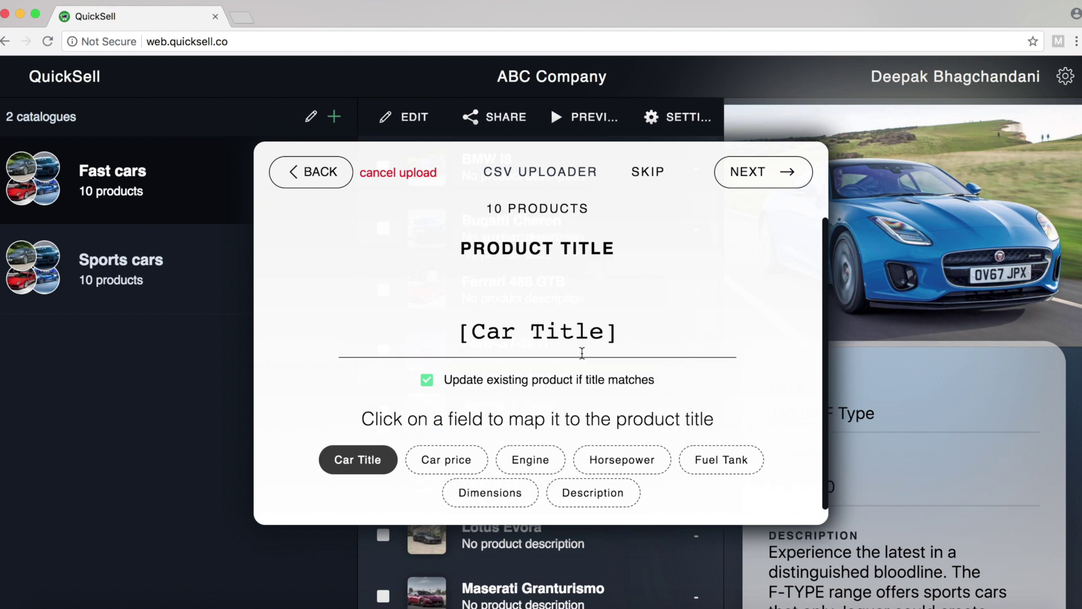
click(771, 180)
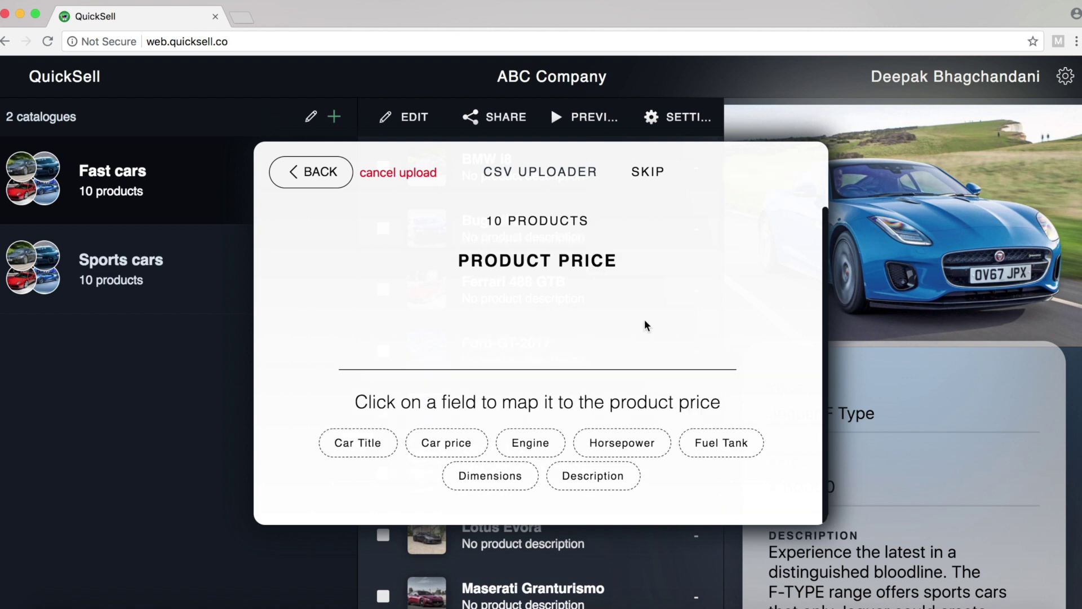
click(452, 444)
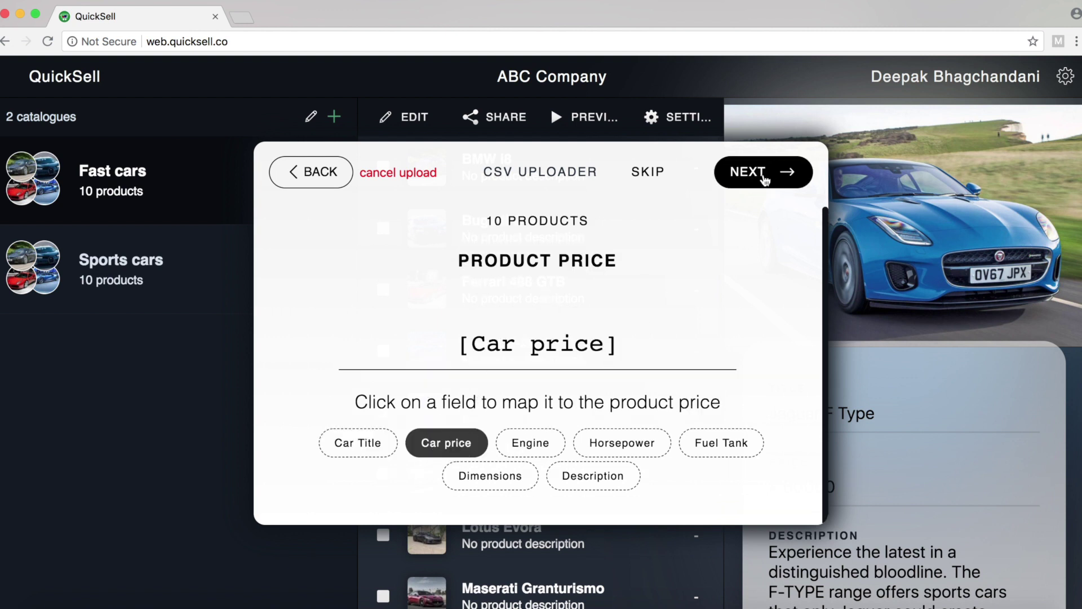
Map Engine, Horsepower, Fuel Tank, Dimensions and Description into descriptions and import
click(765, 172)
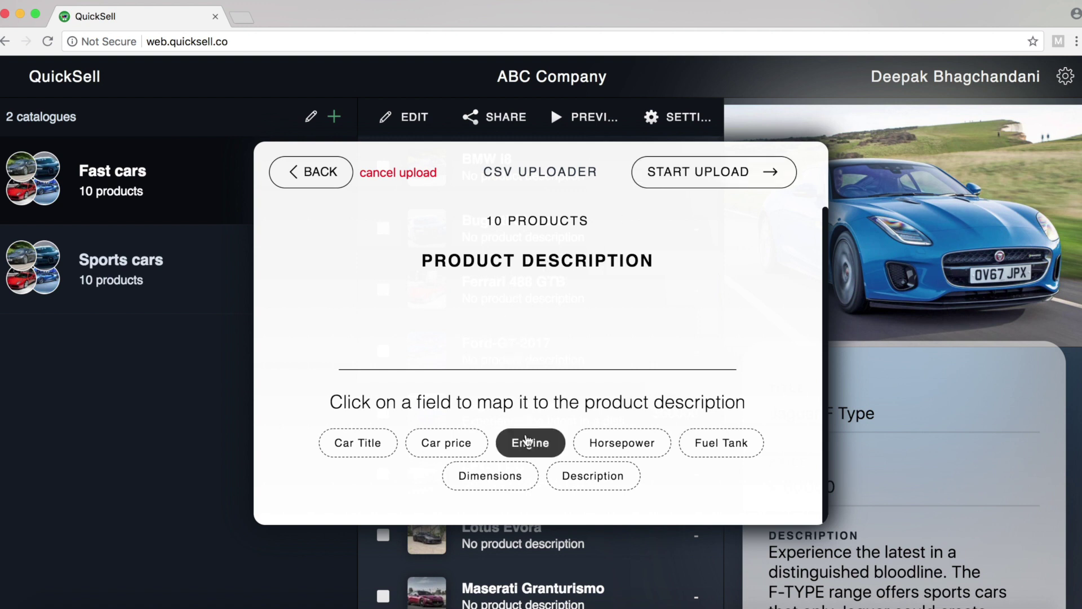
click(542, 445)
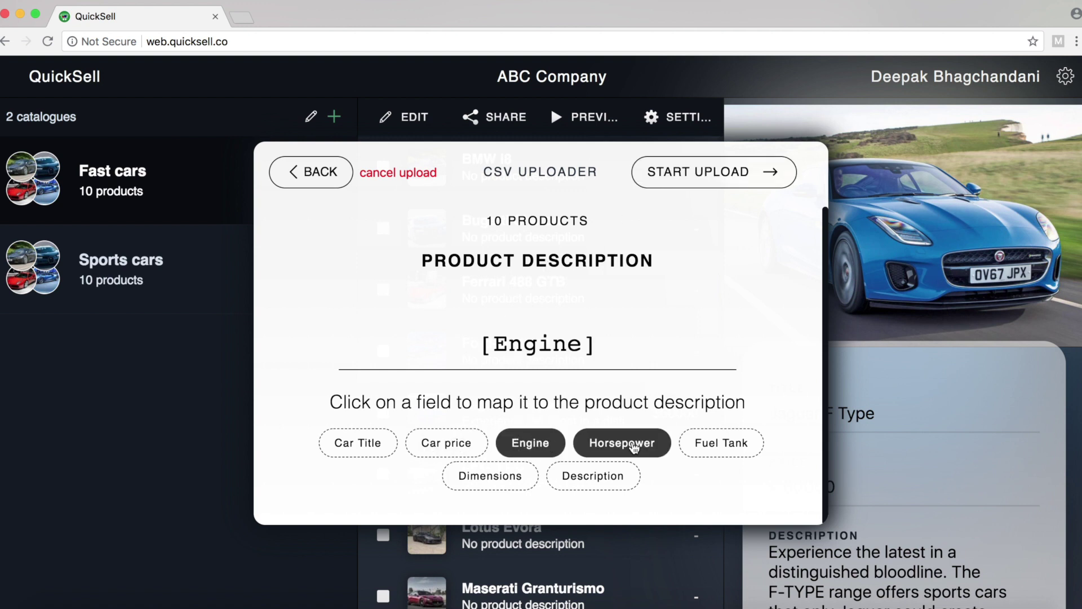
click(627, 446)
click(713, 443)
click(499, 479)
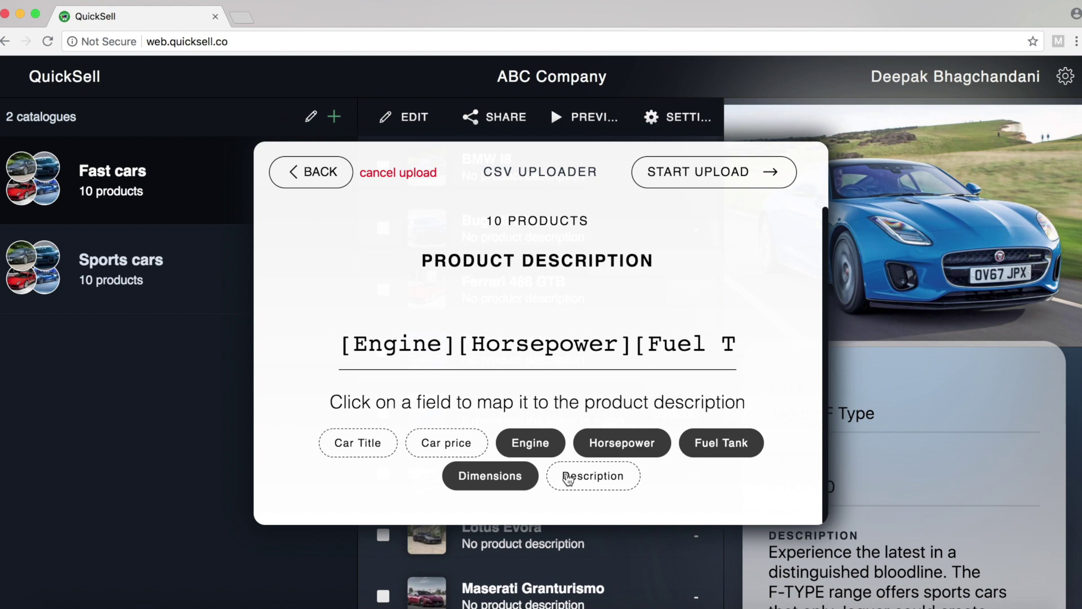
click(586, 478)
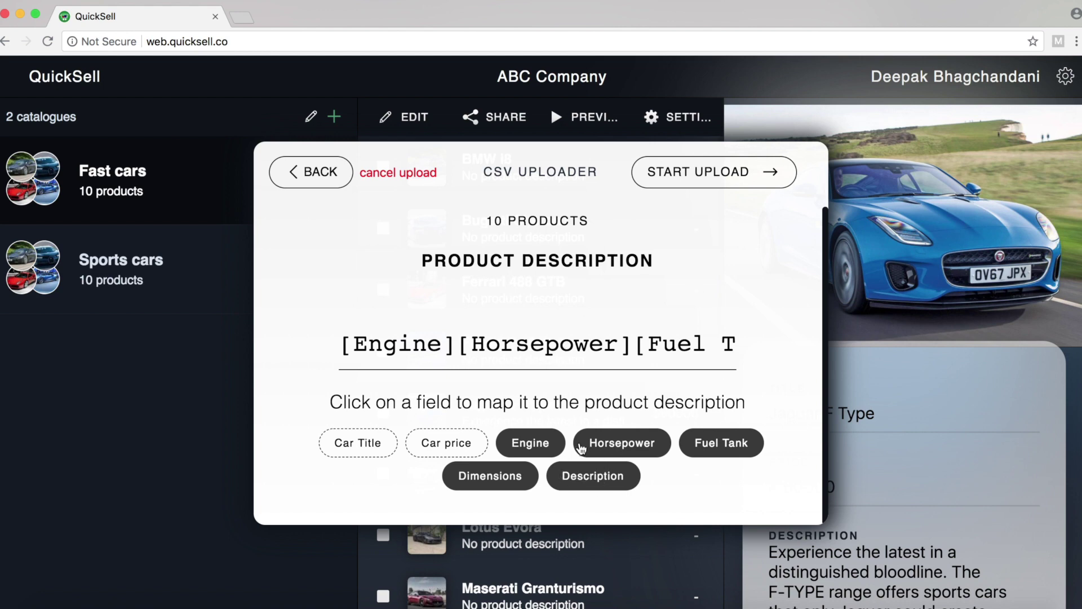
click(721, 177)
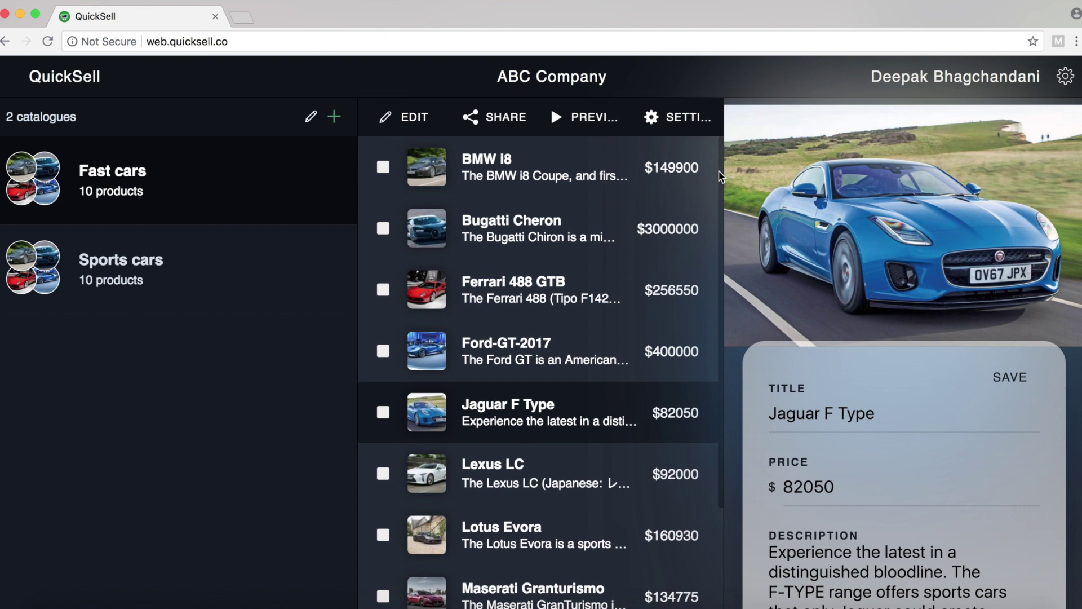
Review the Ford-GT-2017's imported description, engine spec and horsepower lines
scroll(579, 381, down, 3)
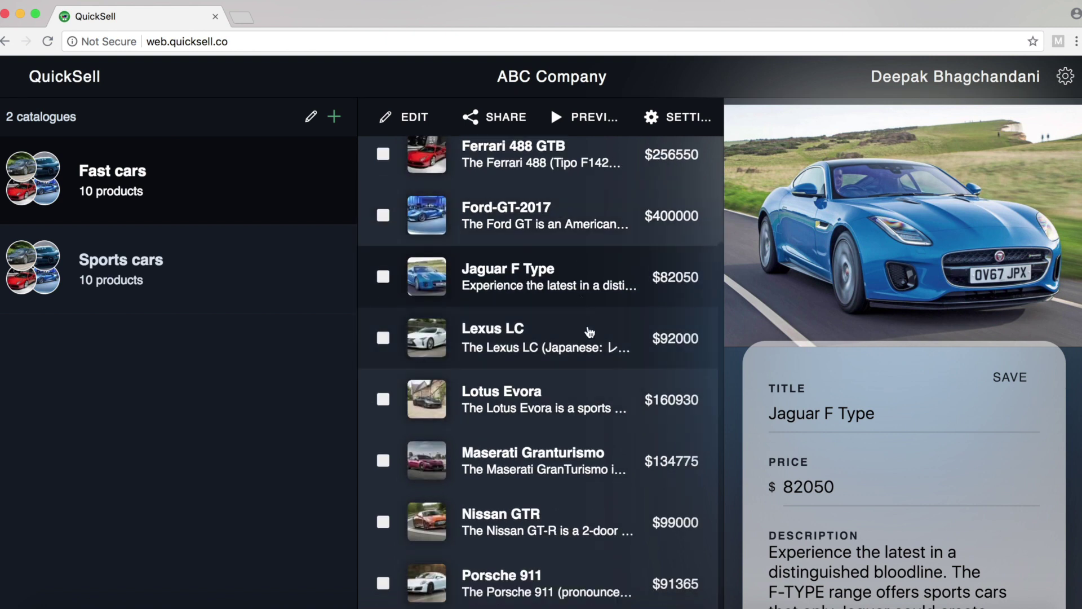
scroll(594, 398, up, 3)
click(577, 345)
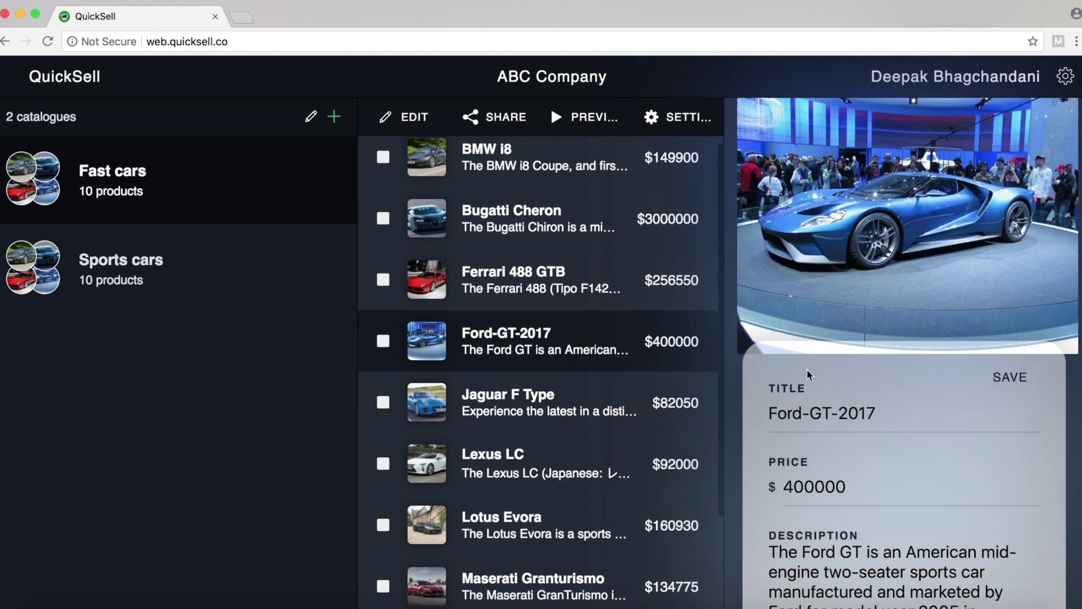
scroll(894, 536, down, 5)
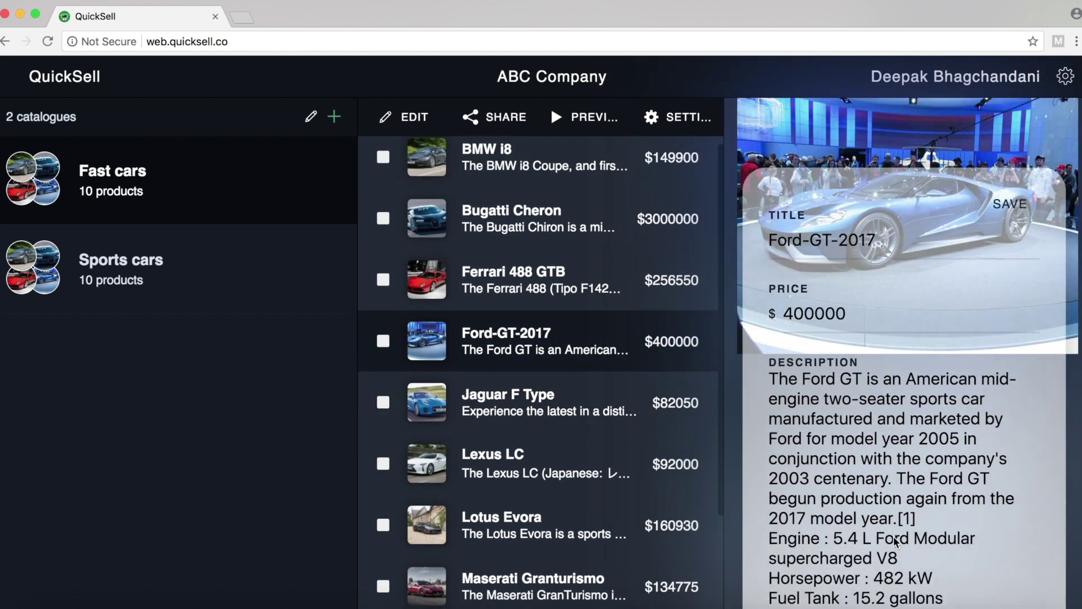
drag(929, 457, 782, 316)
scroll(841, 475, down, 2)
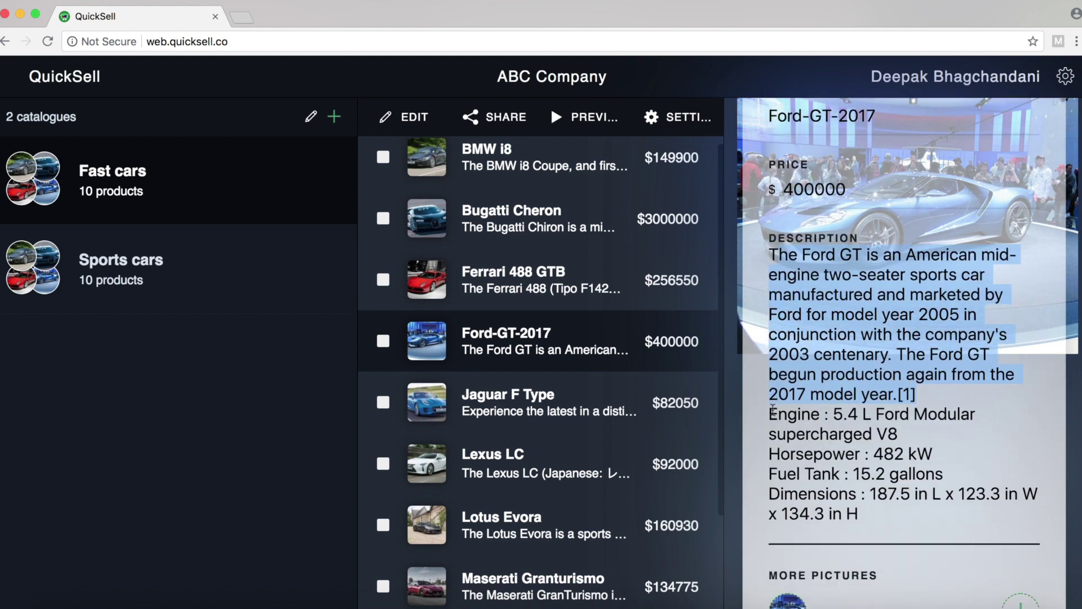
drag(772, 410, 854, 433)
drag(771, 458, 803, 471)
Check the Lexus LC's imported details, then preview the Fast cars catalogue as a showcase
click(621, 473)
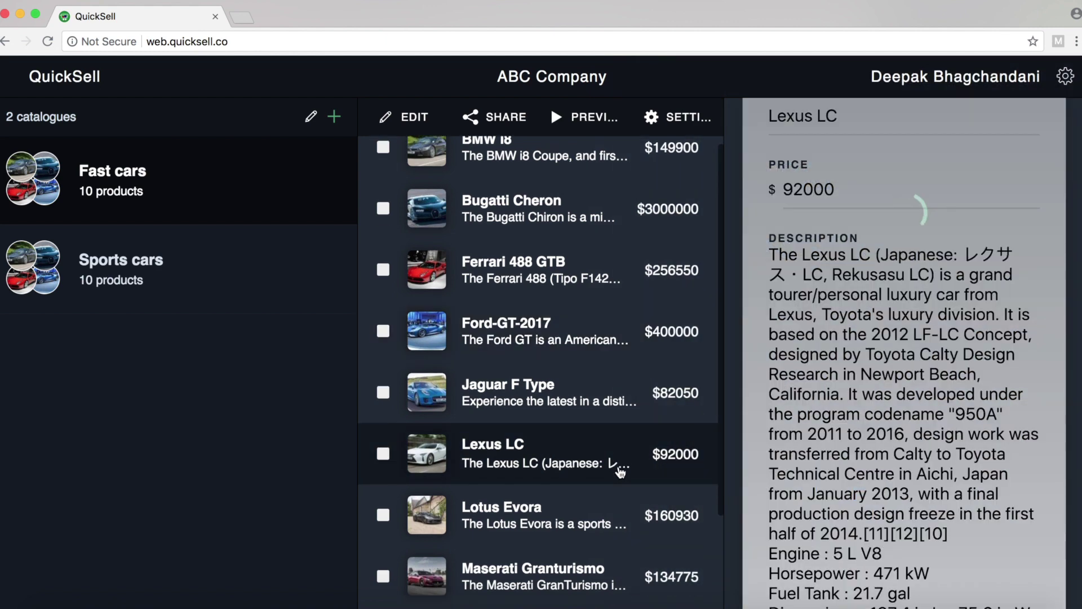
scroll(621, 472, down, 2)
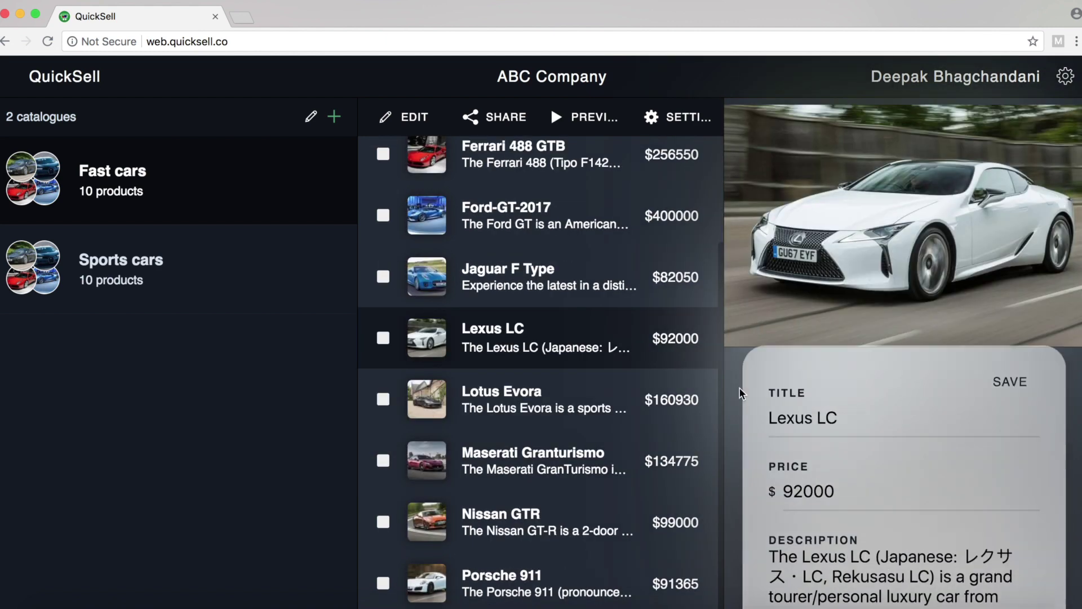
scroll(628, 314, up, 2)
click(584, 118)
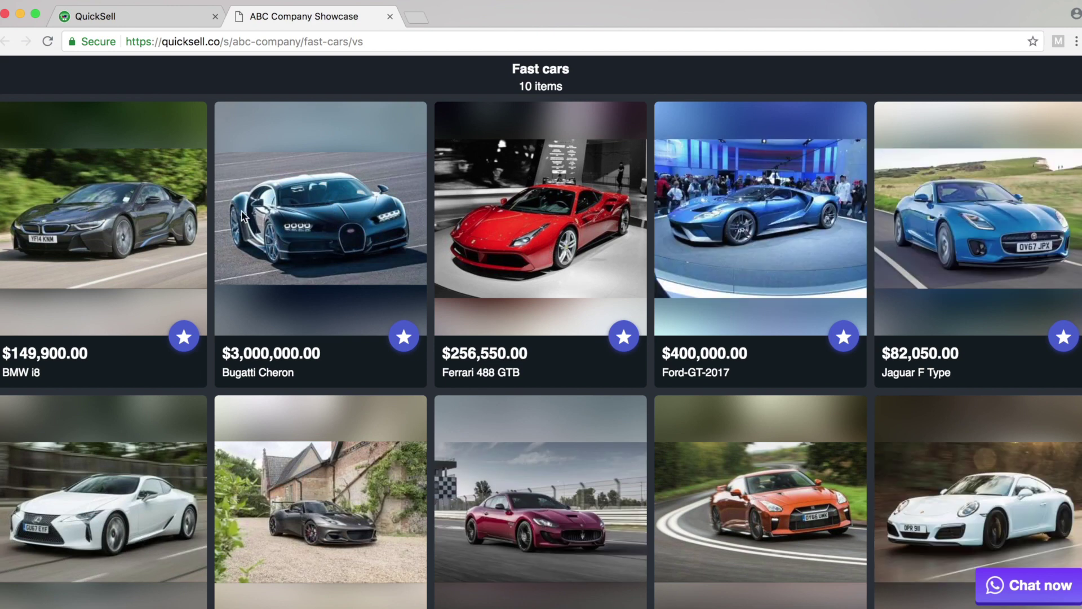
Open the BMW i8 card in the showcase and advance to the Bugatti Cheron
scroll(242, 214, down, 2)
click(143, 132)
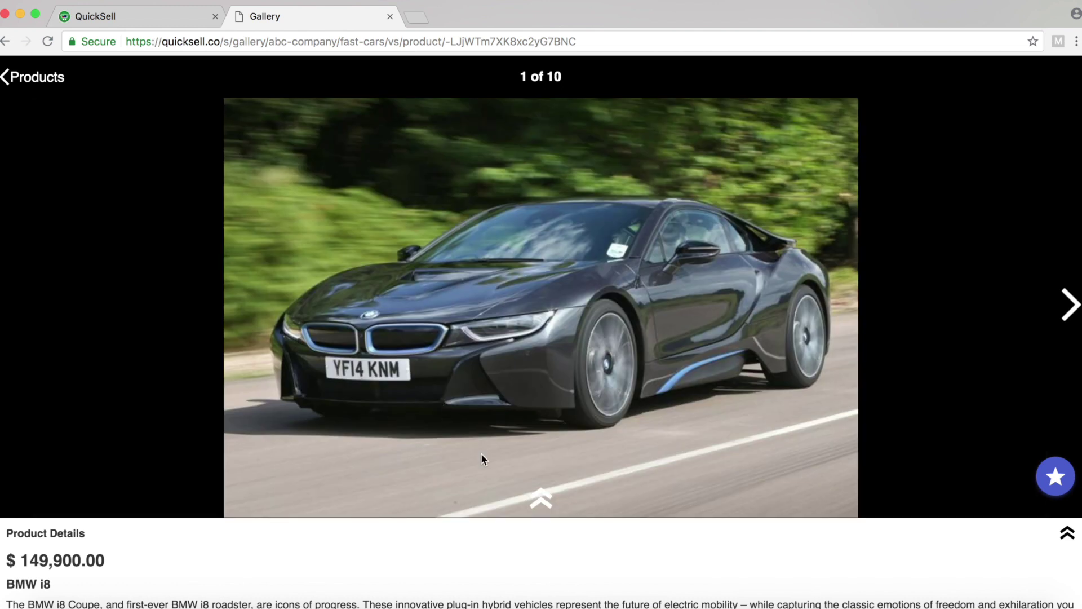
scroll(481, 459, down, 5)
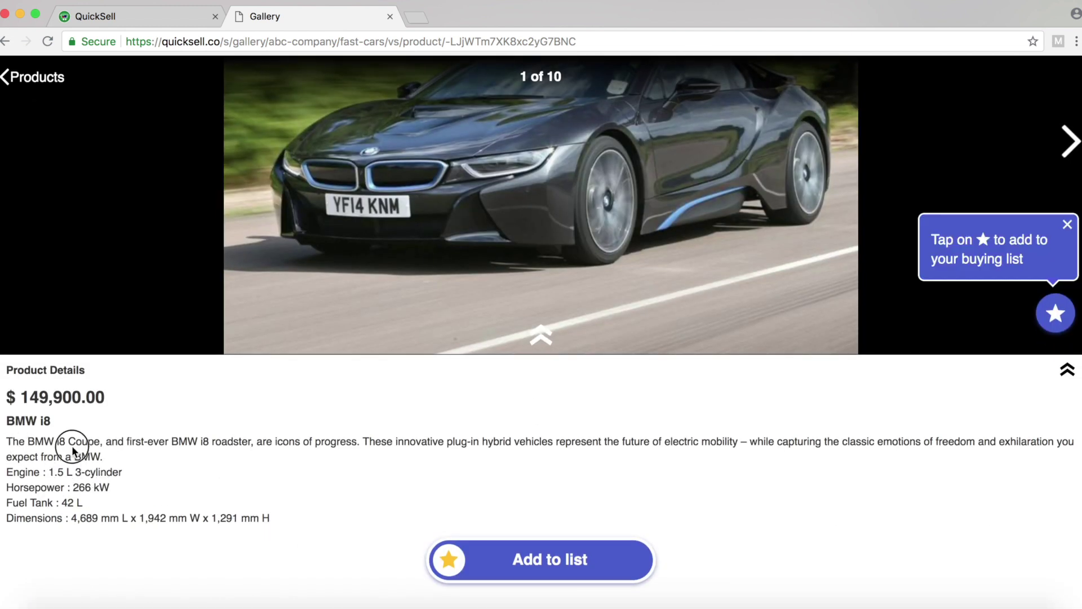
scroll(635, 220, up, 3)
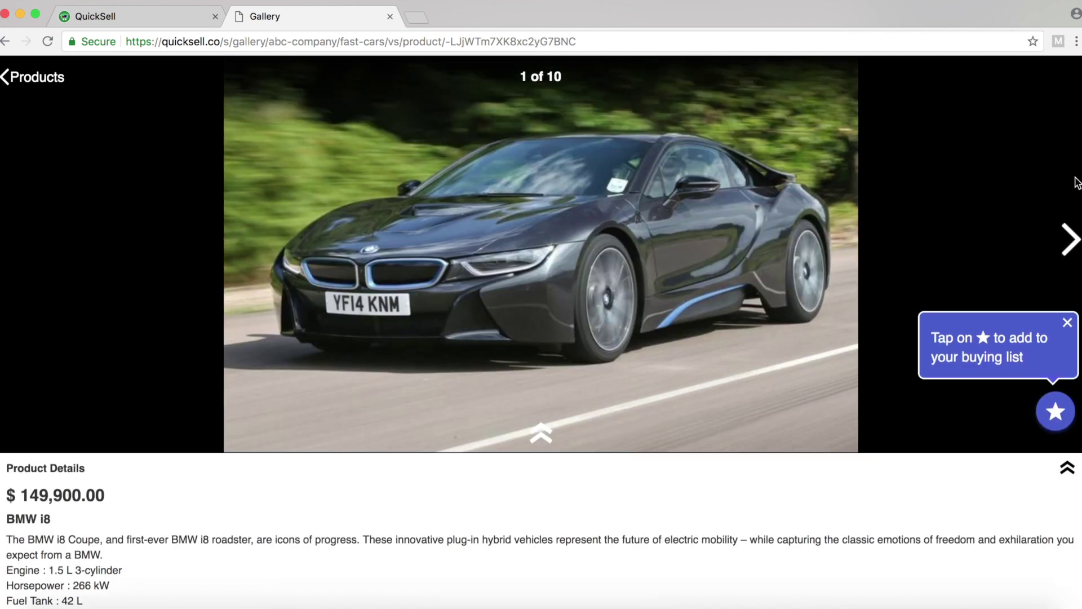
click(1071, 239)
Go back to the Fast cars product grid, then return to the catalogue editor tab
scroll(425, 427, down, 5)
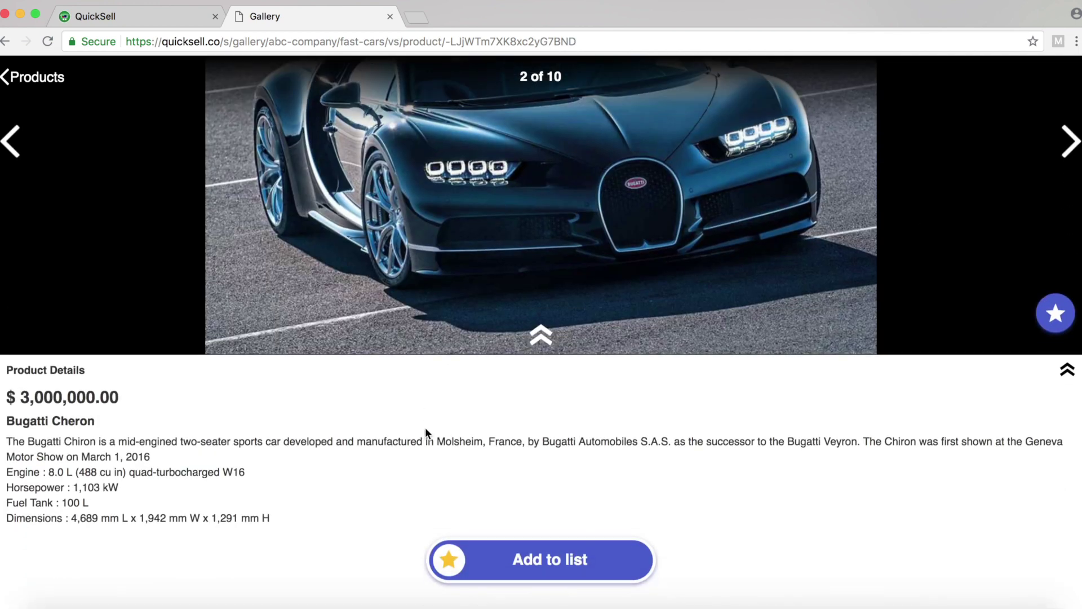
scroll(426, 432, up, 5)
scroll(425, 433, down, 1)
click(38, 79)
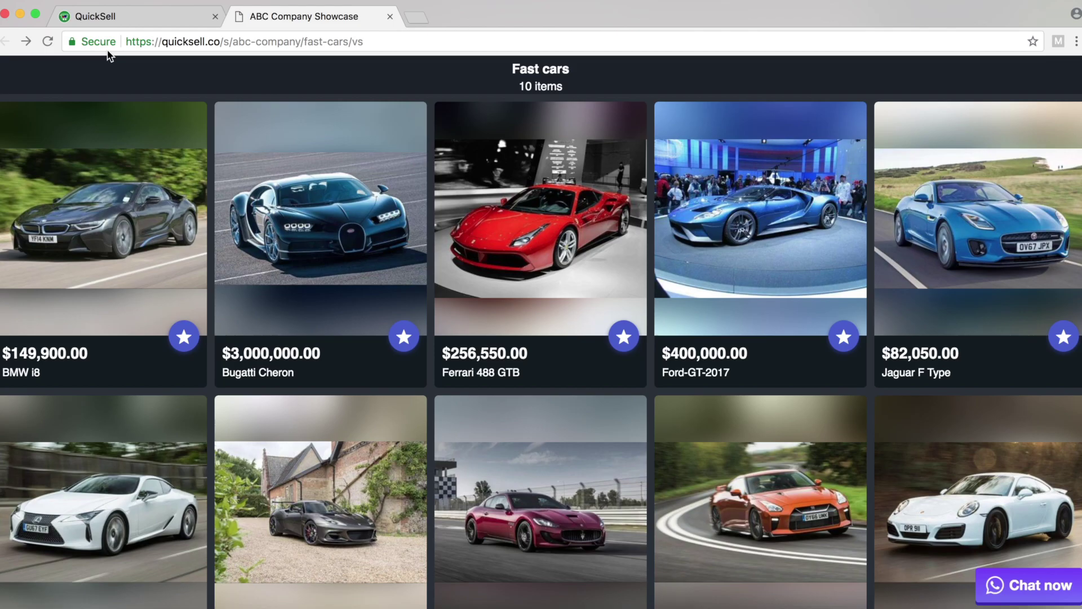
scroll(414, 312, down, 4)
scroll(414, 312, up, 4)
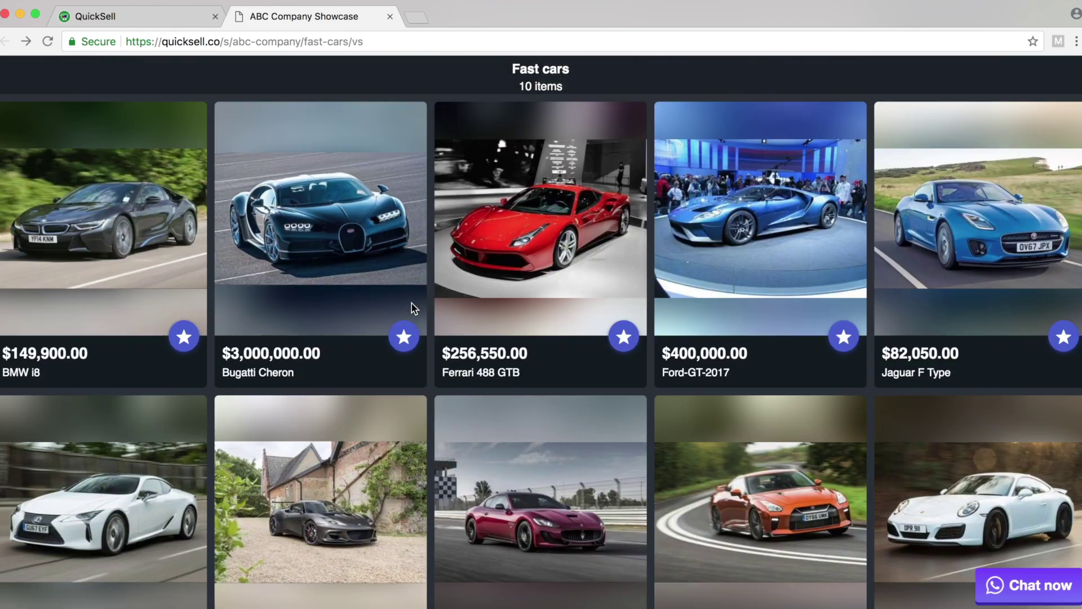
click(156, 21)
Check the Bugatti Cheron, Ferrari 488 GTB, Ford-GT-2017 and Jaguar F Type details, ending on Bugatti Cheron
scroll(609, 355, down, 3)
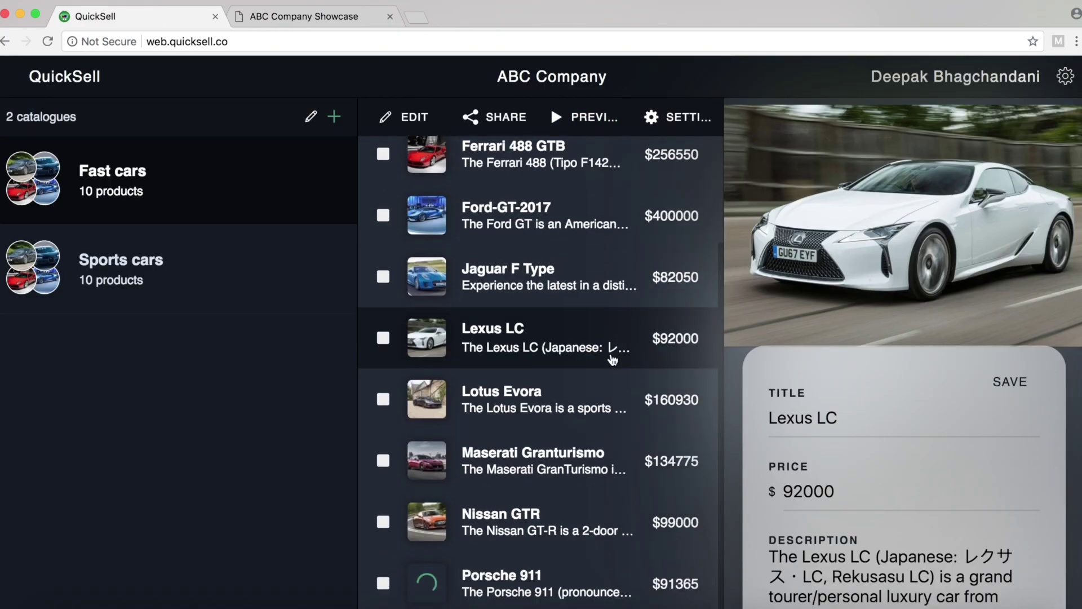
scroll(613, 361, up, 3)
click(563, 231)
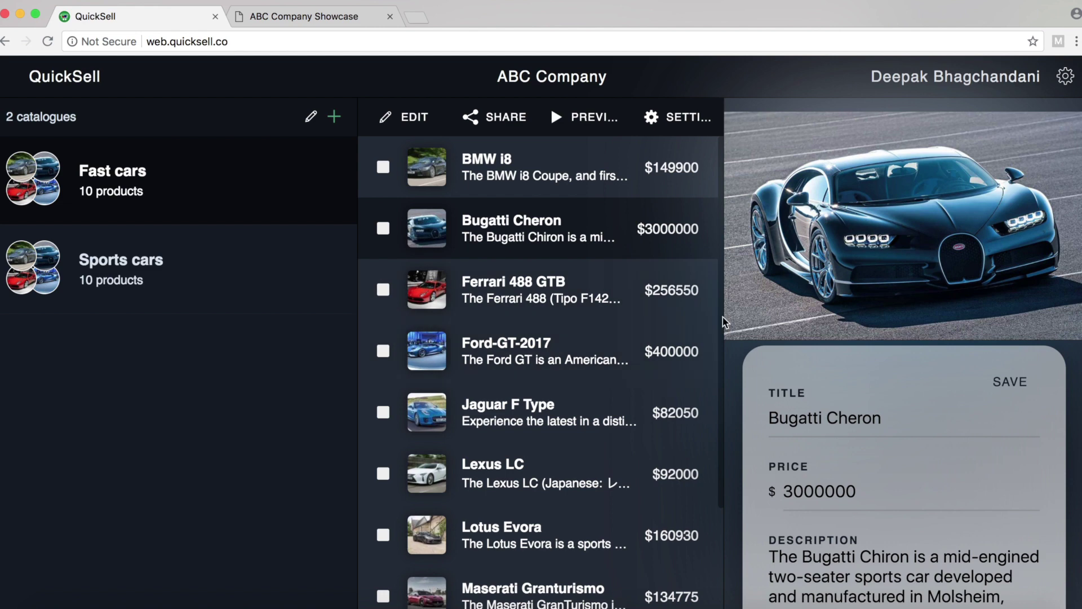
click(573, 282)
click(575, 346)
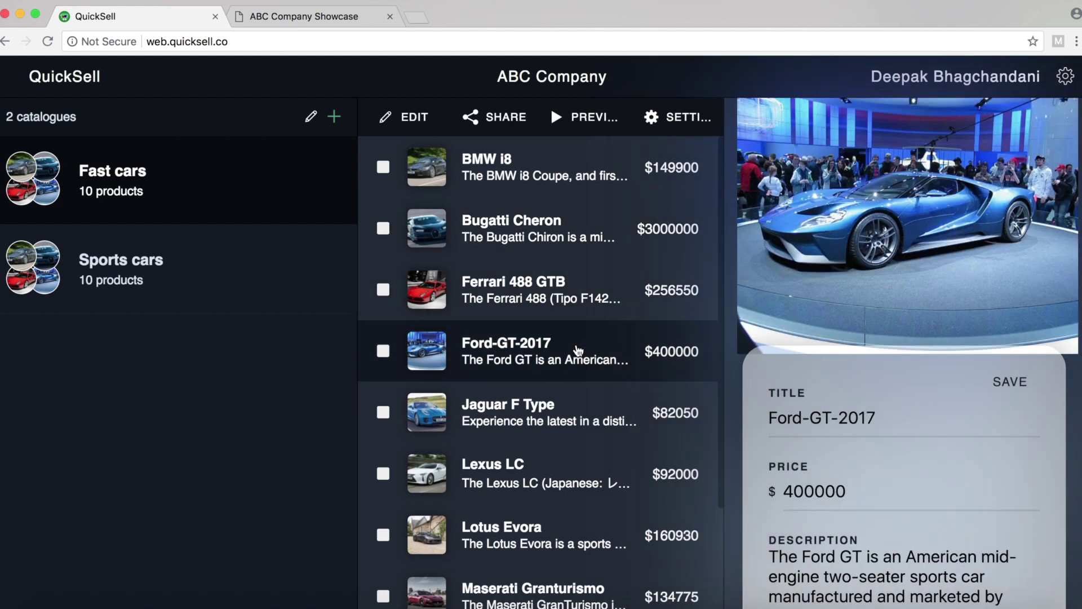
scroll(575, 350, down, 3)
scroll(578, 349, up, 3)
scroll(579, 350, down, 2)
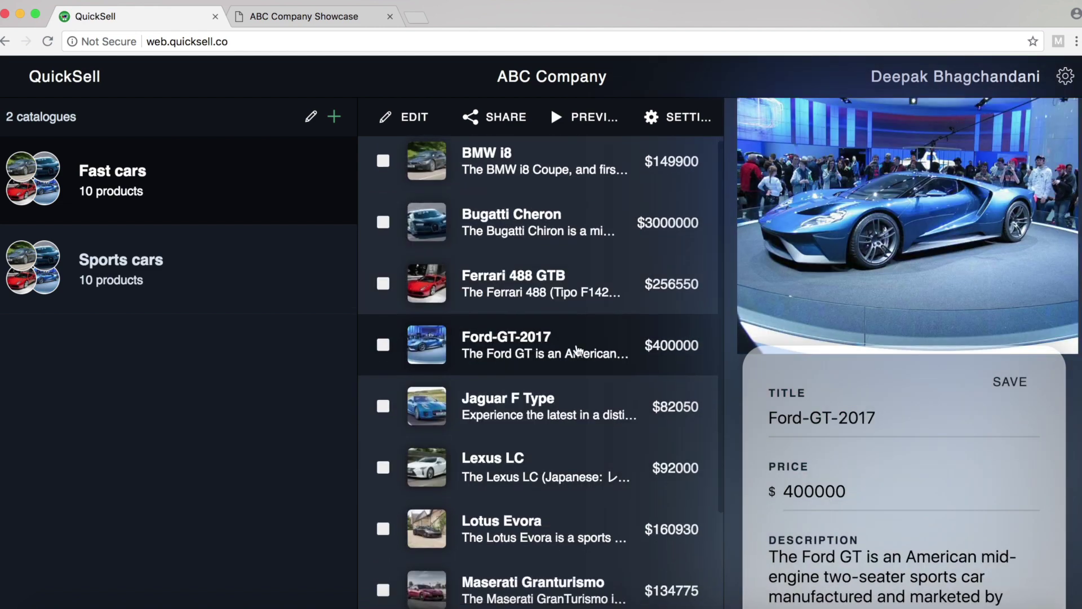
click(580, 359)
scroll(580, 359, up, 2)
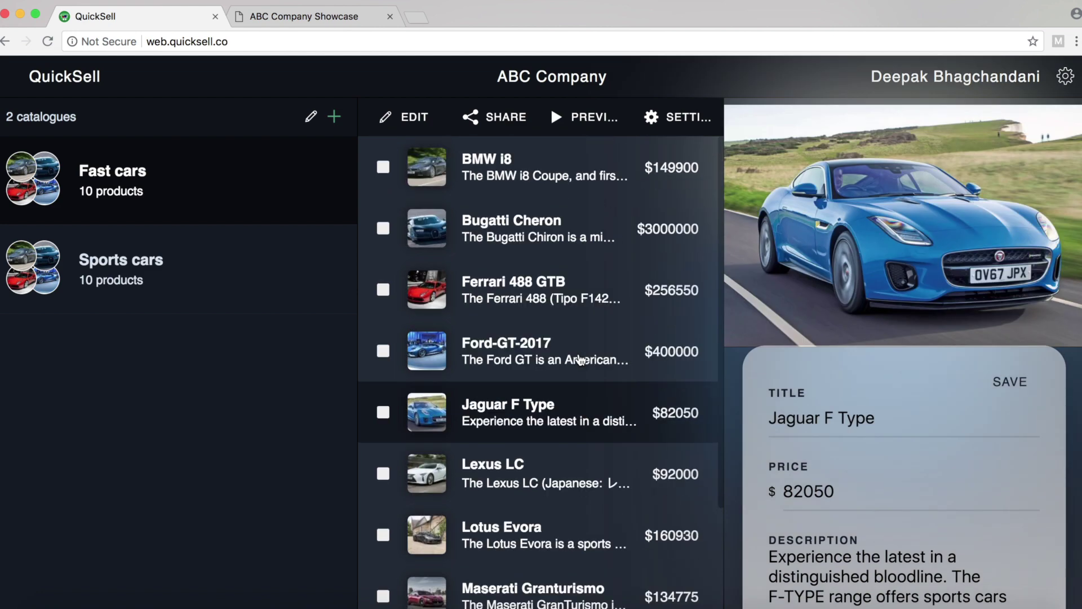
click(570, 217)
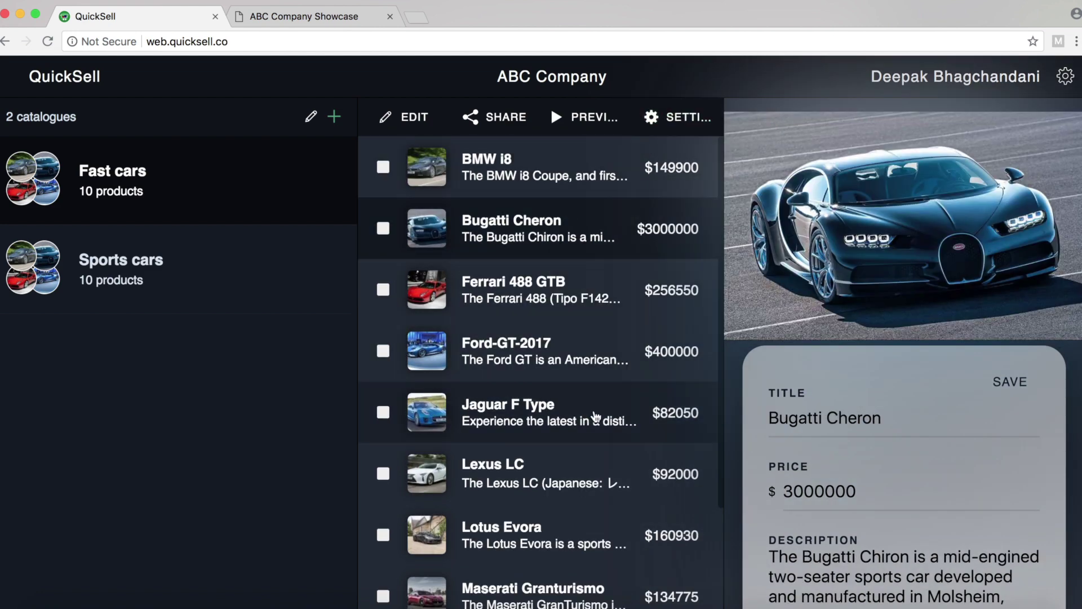